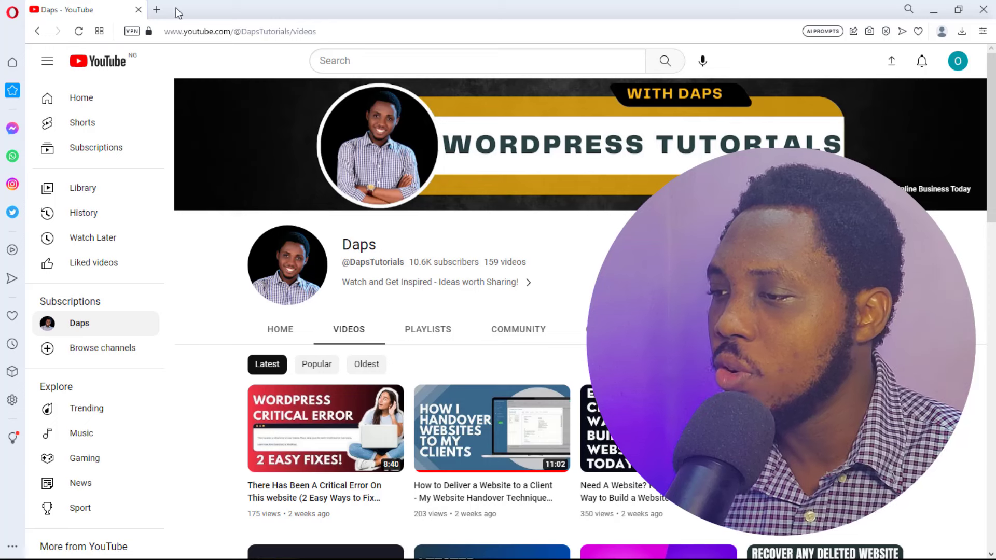
- Open a new Speed Dial tab beside the YouTube channel videos tab
left_click(156, 11)
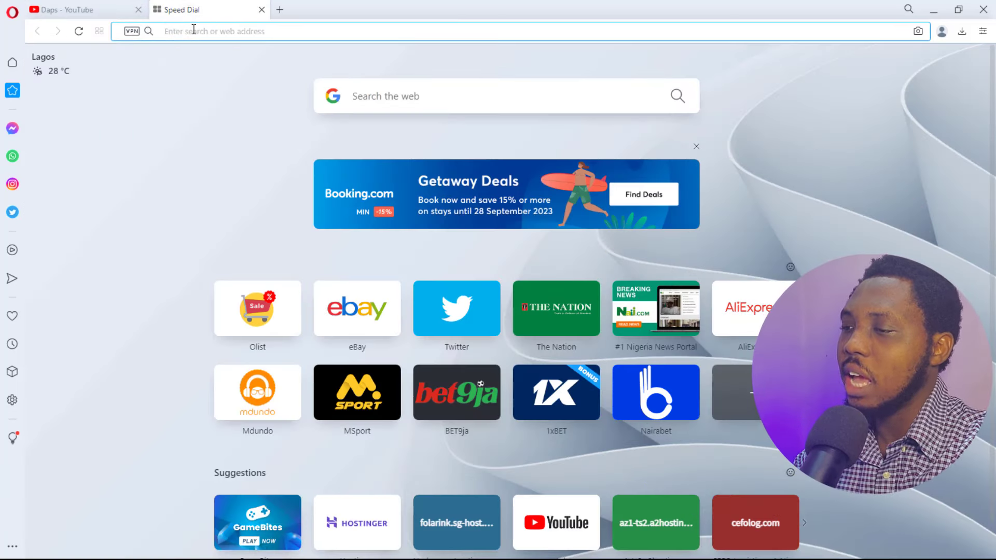
- Search the web for 'ht track' and go to the httrack.com Download page
key("Down")
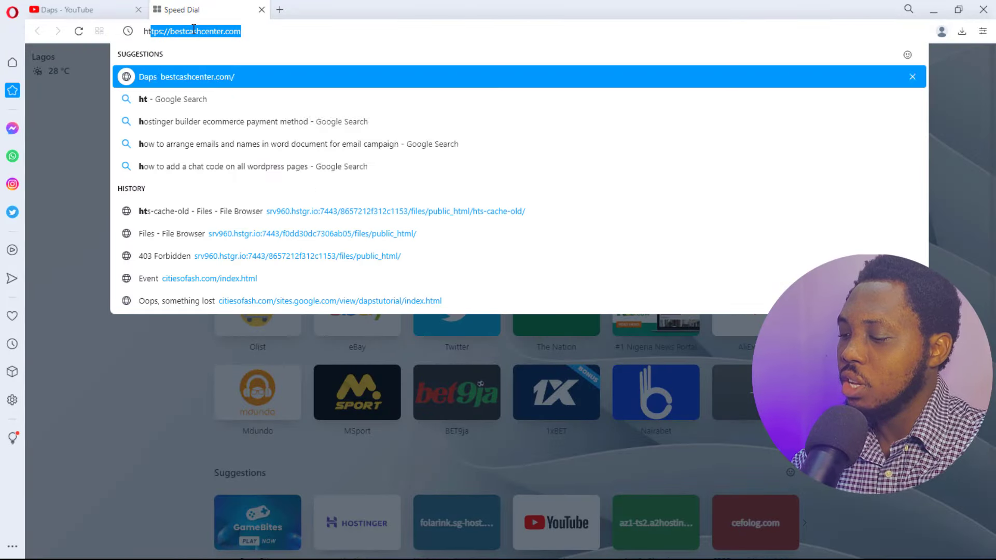
type("ht track")
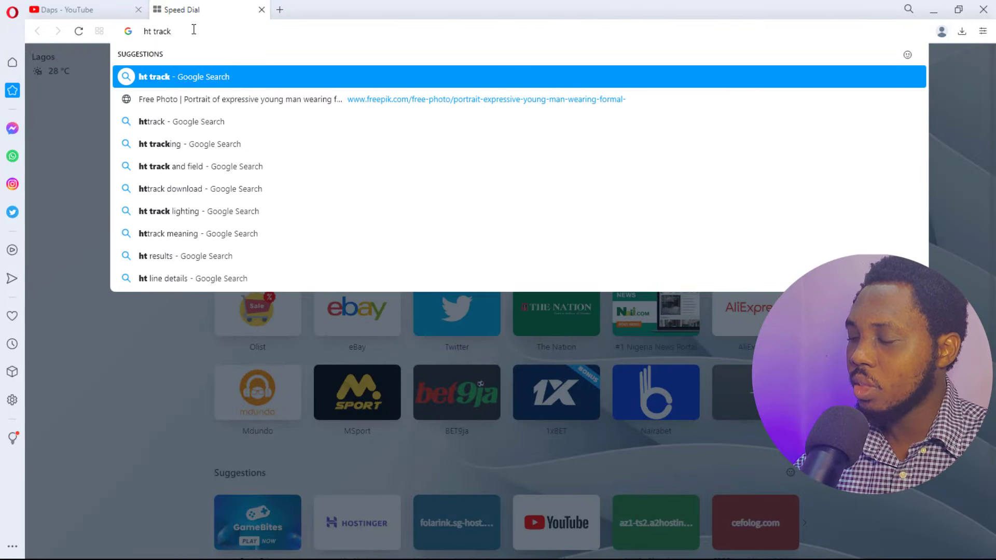
key("Return")
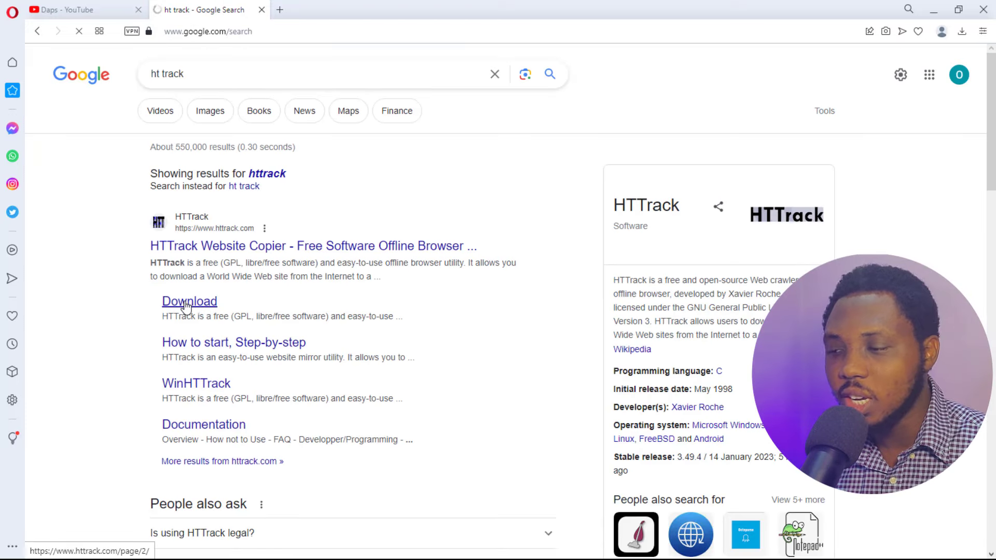
left_click(186, 305)
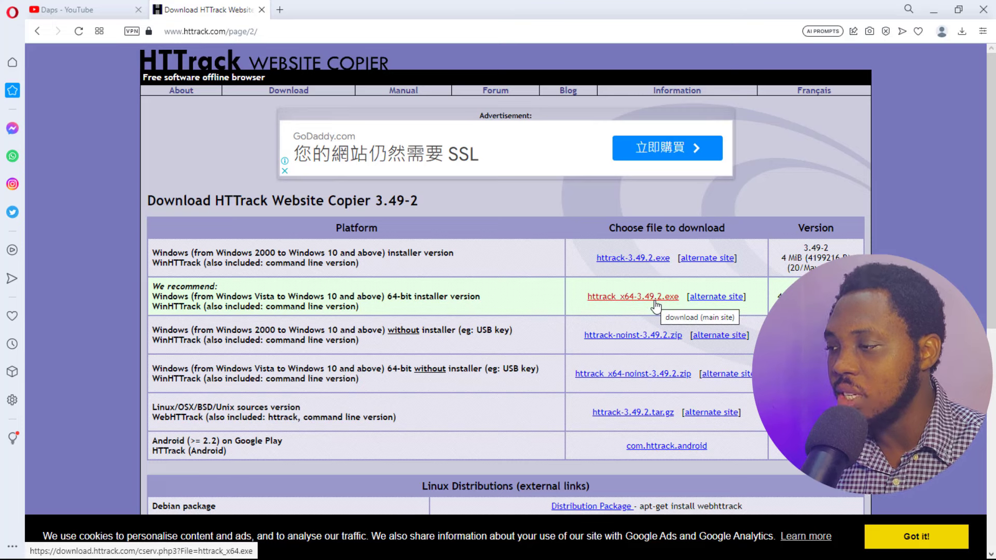
- Download the 64-bit installer httrack_x64-3.49.2.exe from the alternate site, dismissing the ad
left_click(638, 296)
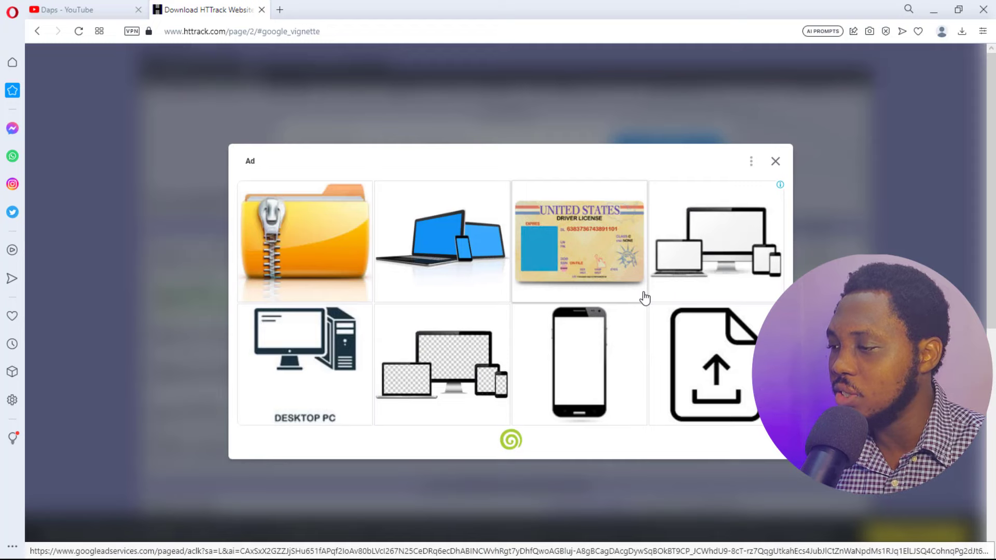
left_click(774, 164)
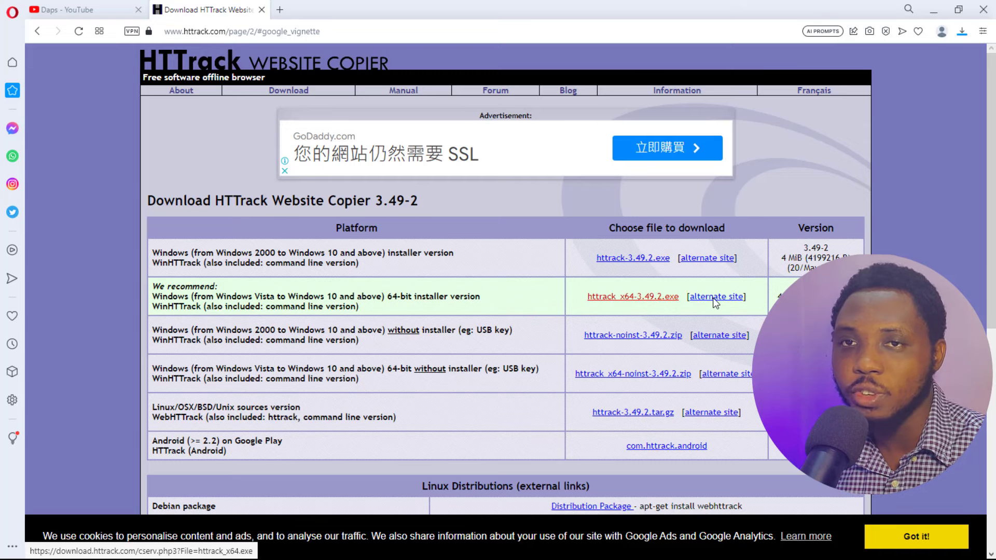
left_click(715, 298)
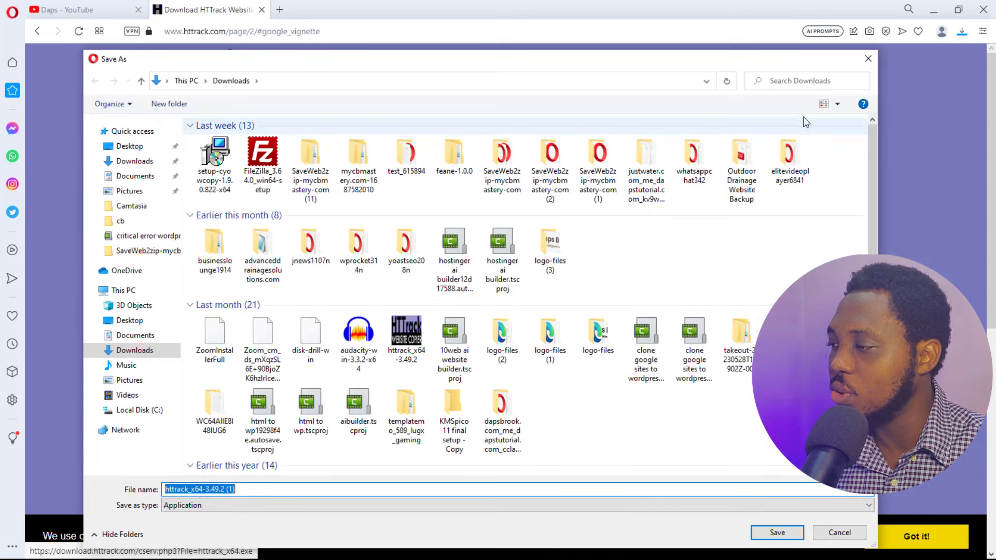
left_click(868, 59)
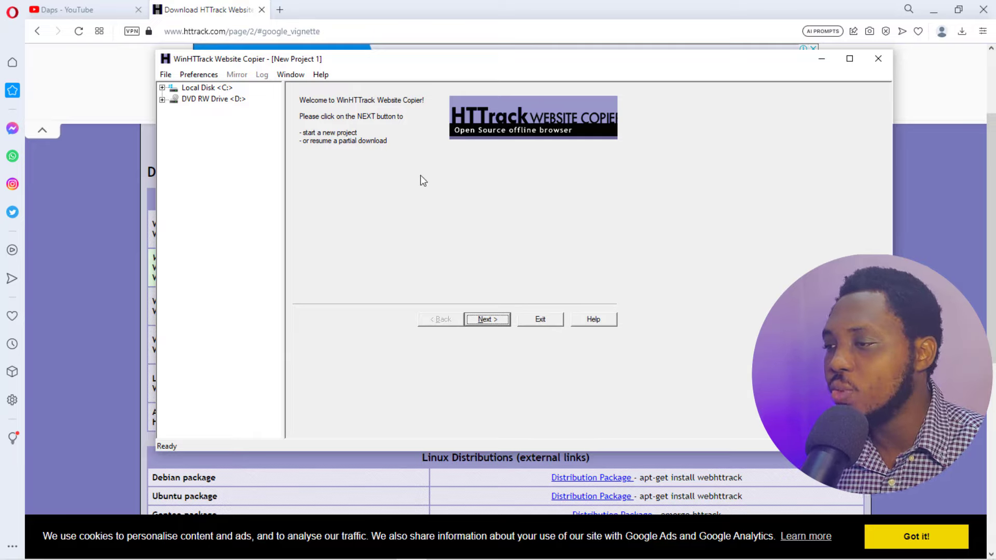
- Load mycbmastery.com in another new tab and scroll through the Urban Nest page
left_click(280, 13)
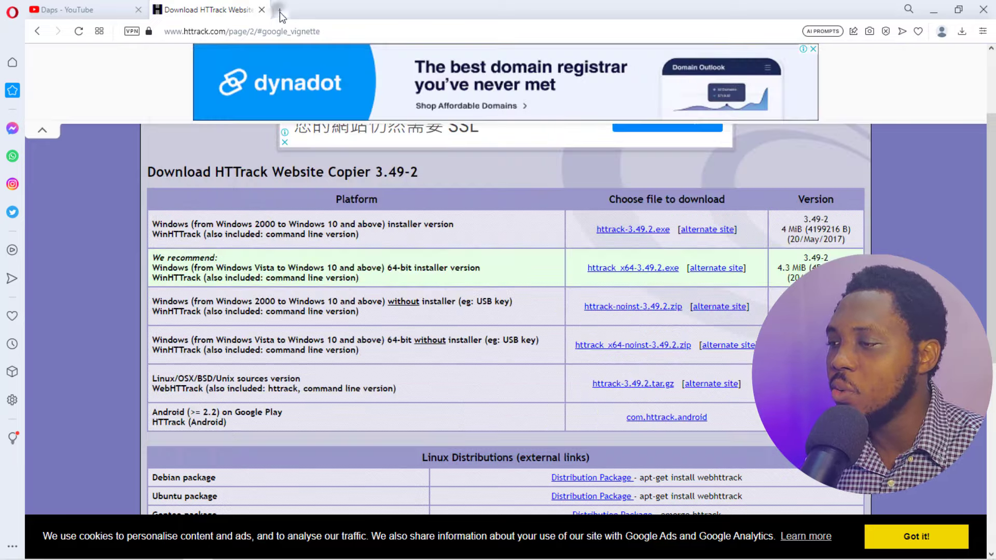
left_click(279, 13)
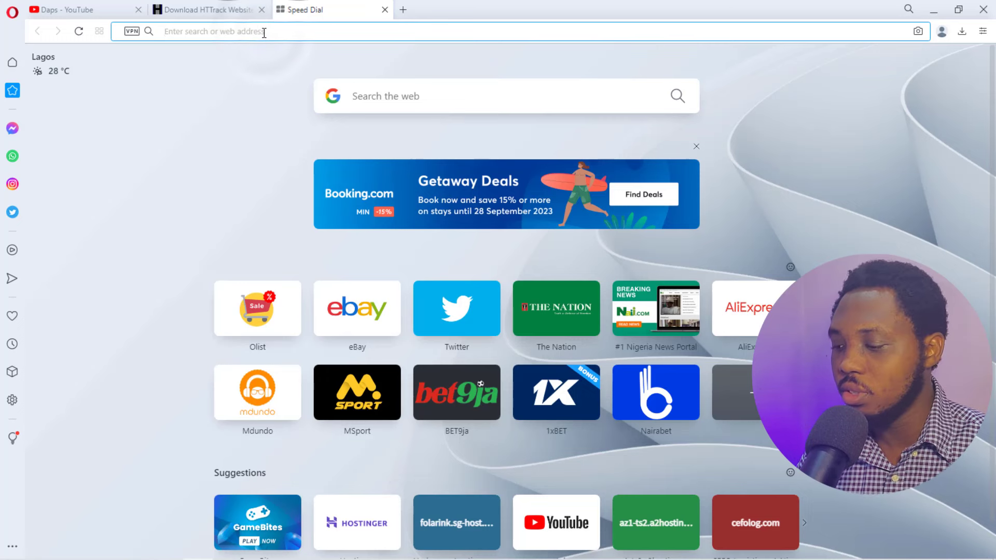
type("mycbmastery.com")
key("Return")
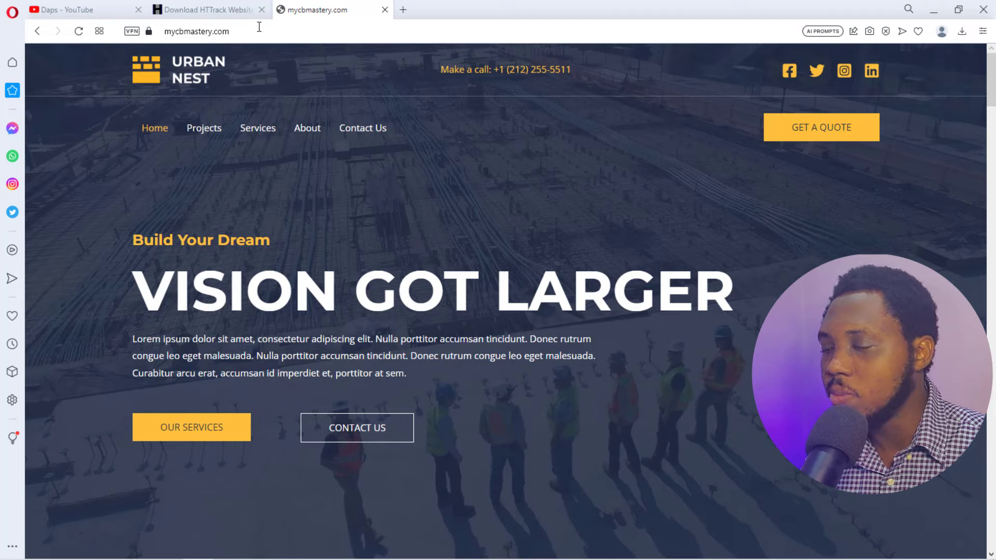
scroll(493, 195, "down", 15)
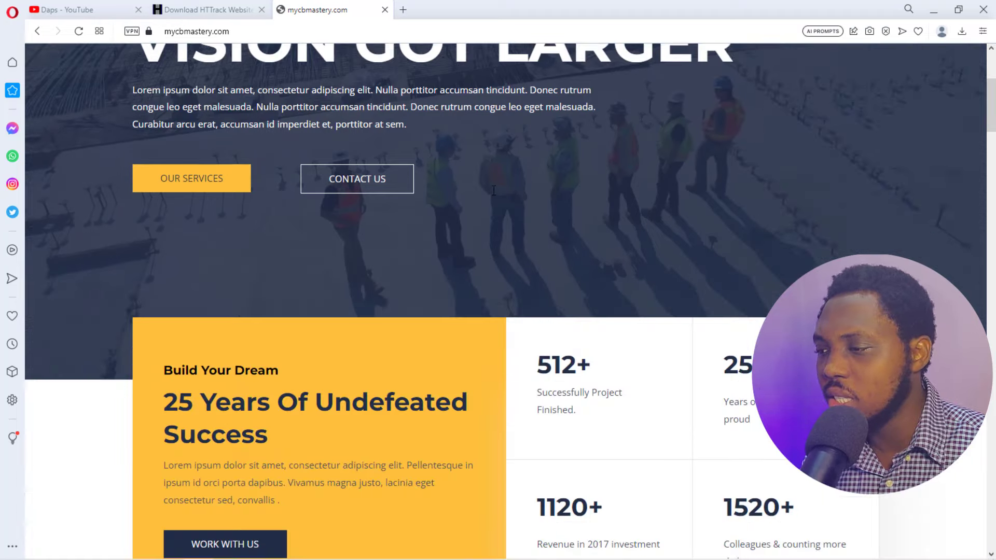
scroll(494, 195, "down", 10)
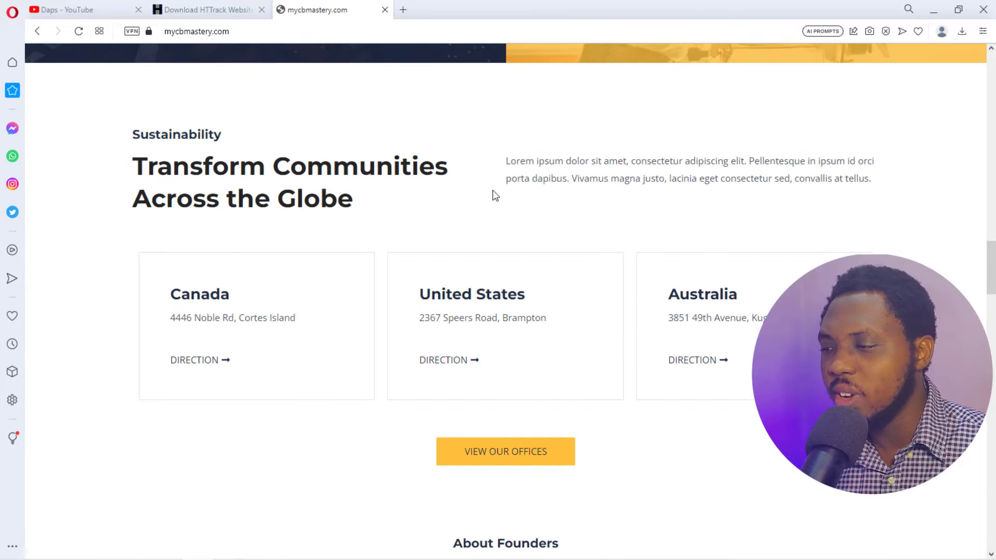
scroll(495, 196, "down", 5)
scroll(495, 196, "up", 15)
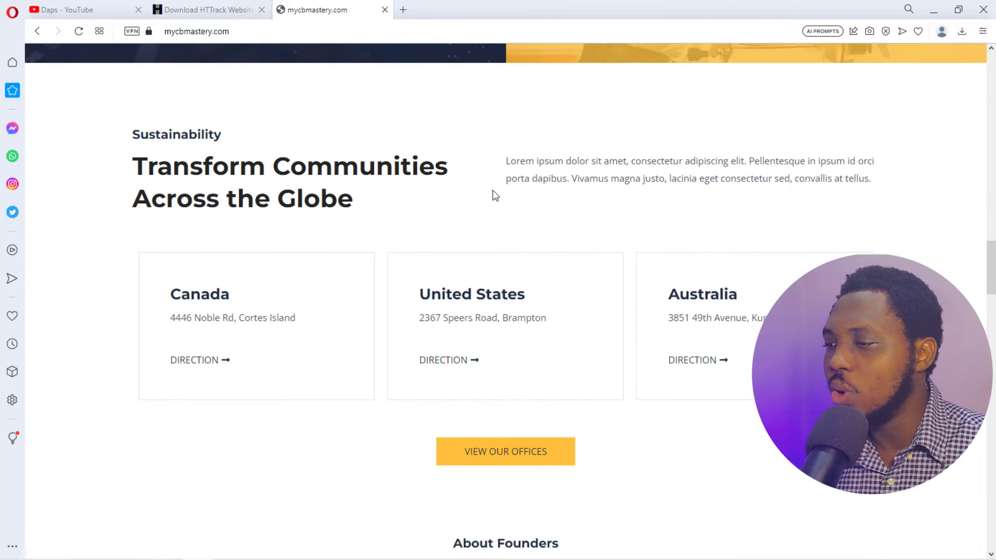
scroll(494, 193, "up", 5)
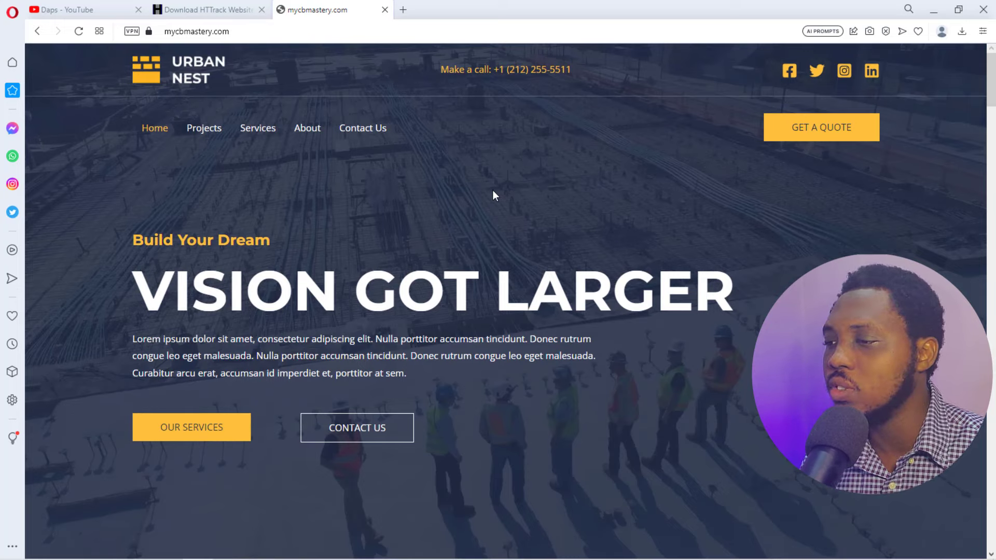
- Copy the mycbmastery.com web address and switch back to WinHTTrack
left_click(251, 30)
right_click(193, 30)
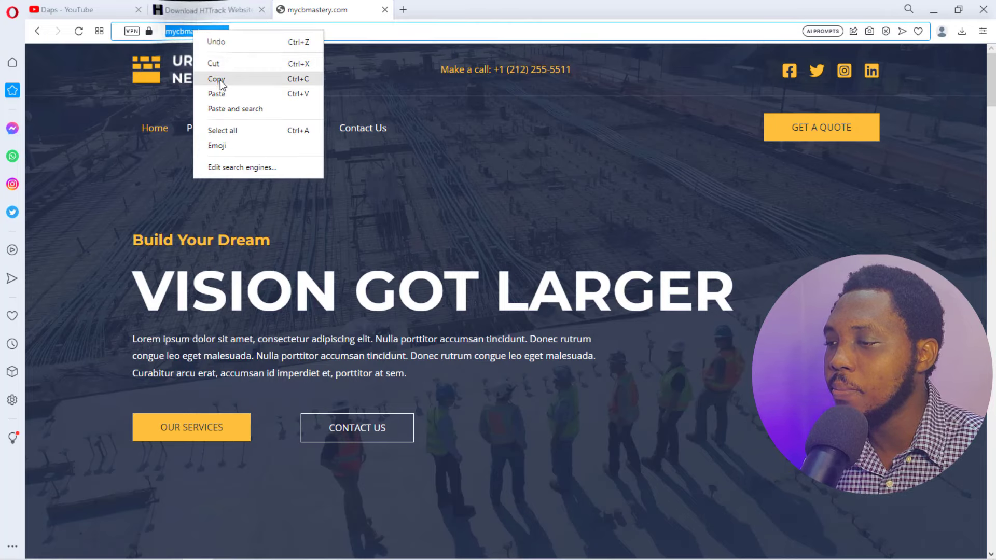
left_click(220, 80)
key("alt+Tab")
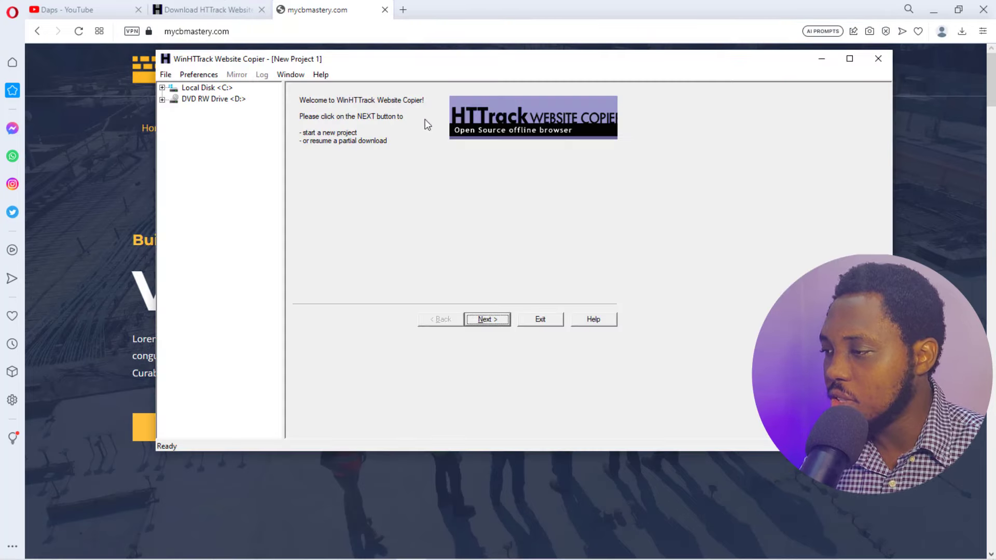
- Name the new project 'CB Clone' and keep the base path C:\Users\USER\Documents
left_click_drag(476, 65, 441, 99)
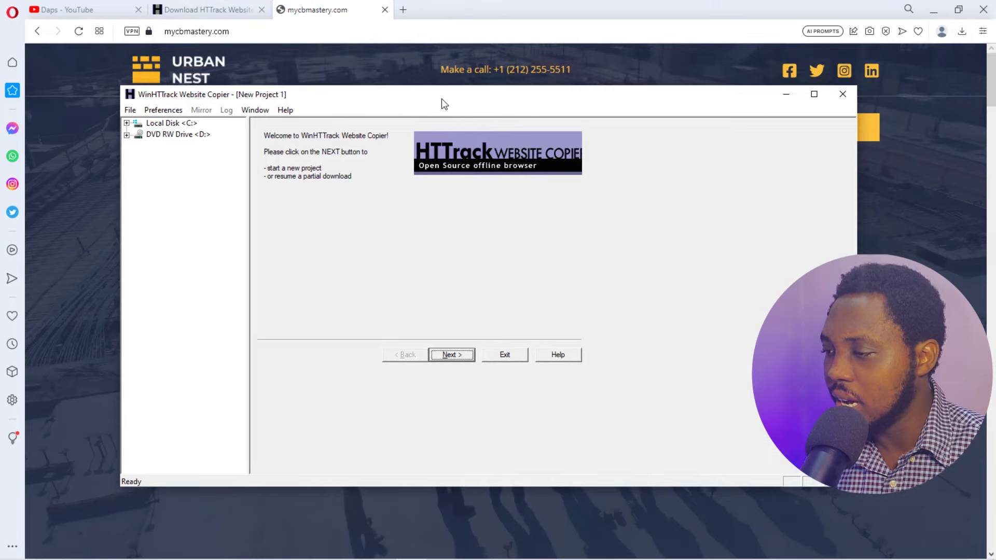
left_click(448, 354)
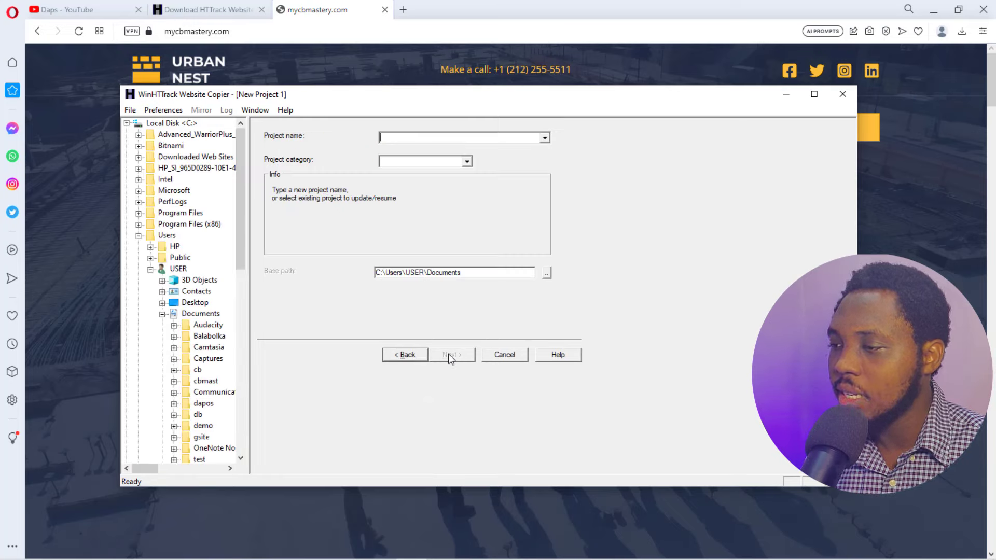
left_click(401, 139)
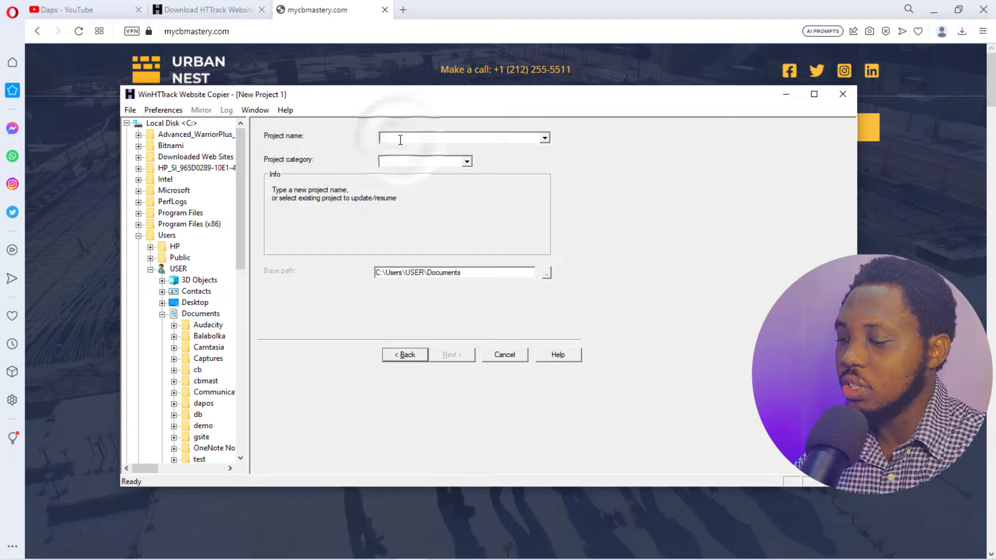
type("CB Clone")
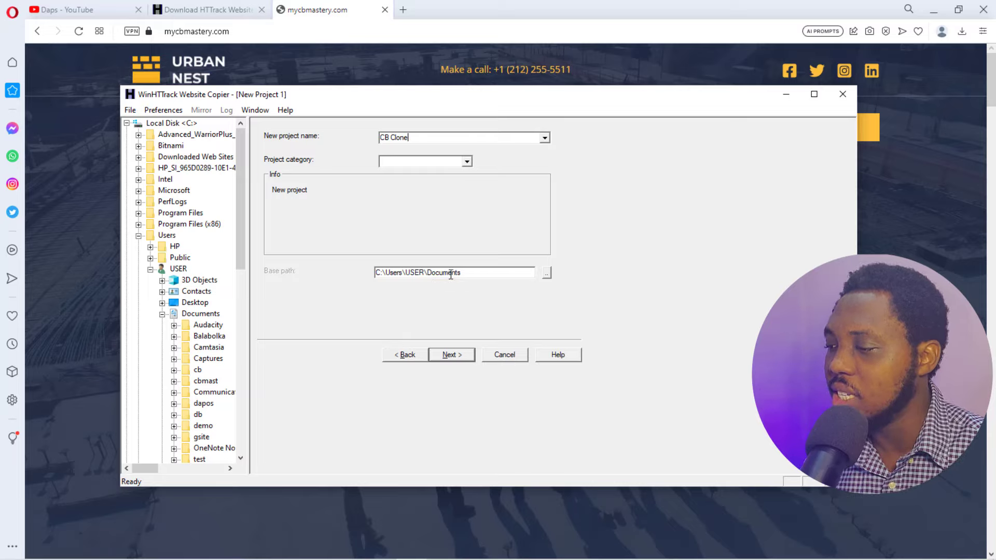
left_click(546, 273)
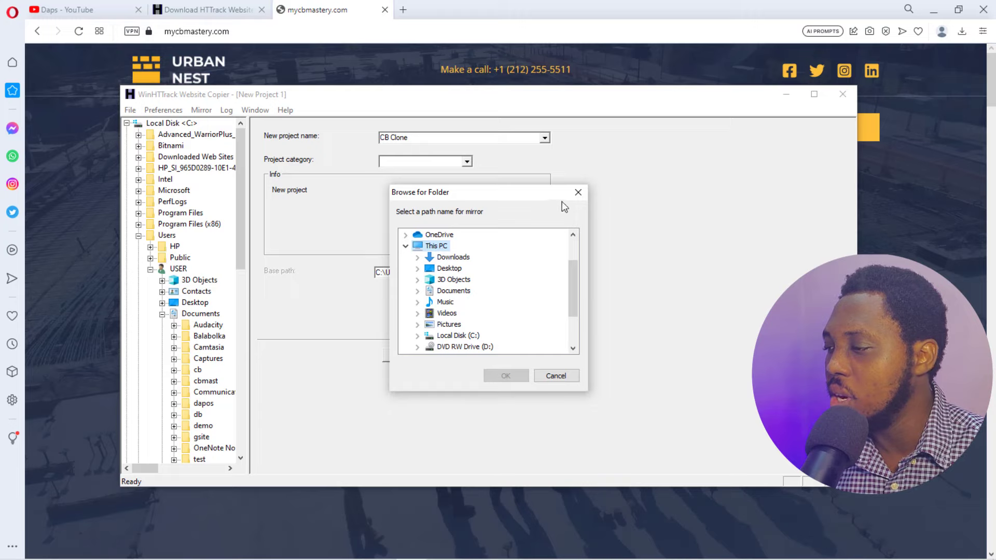
left_click(577, 192)
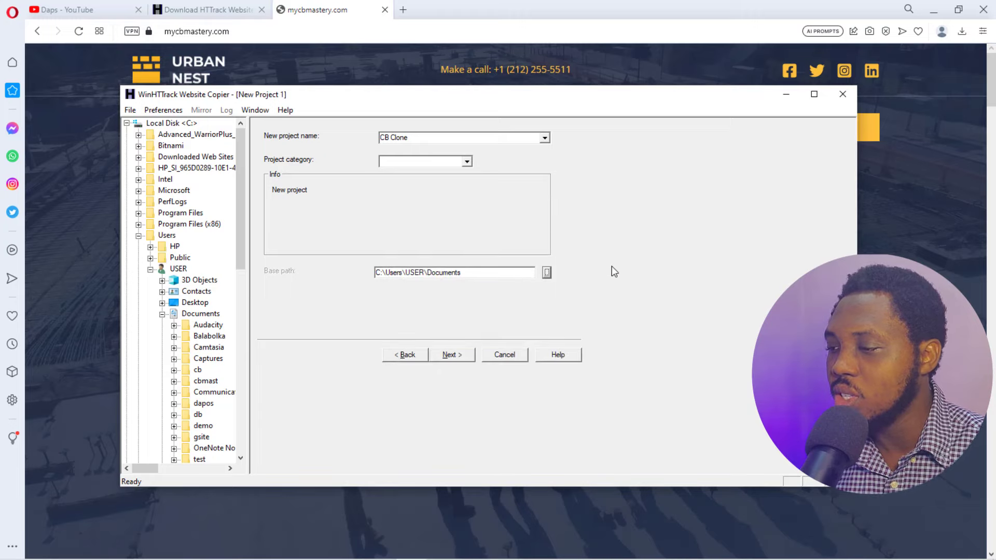
left_click(452, 355)
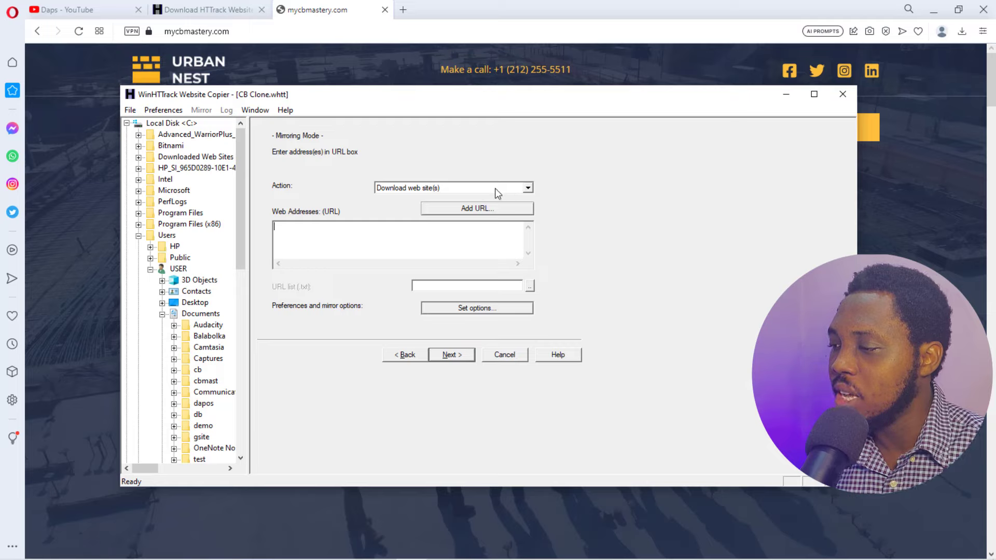
left_click(529, 188)
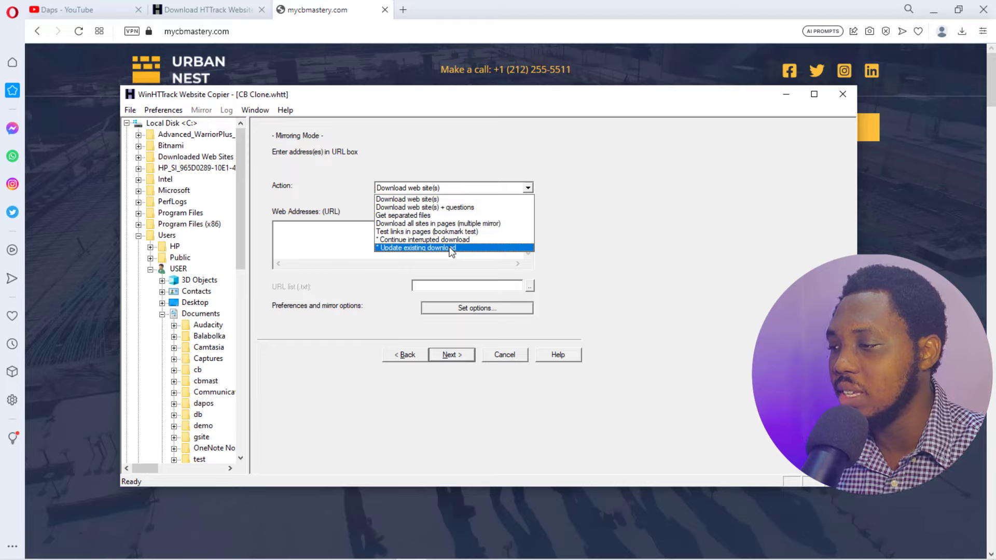
left_click(421, 199)
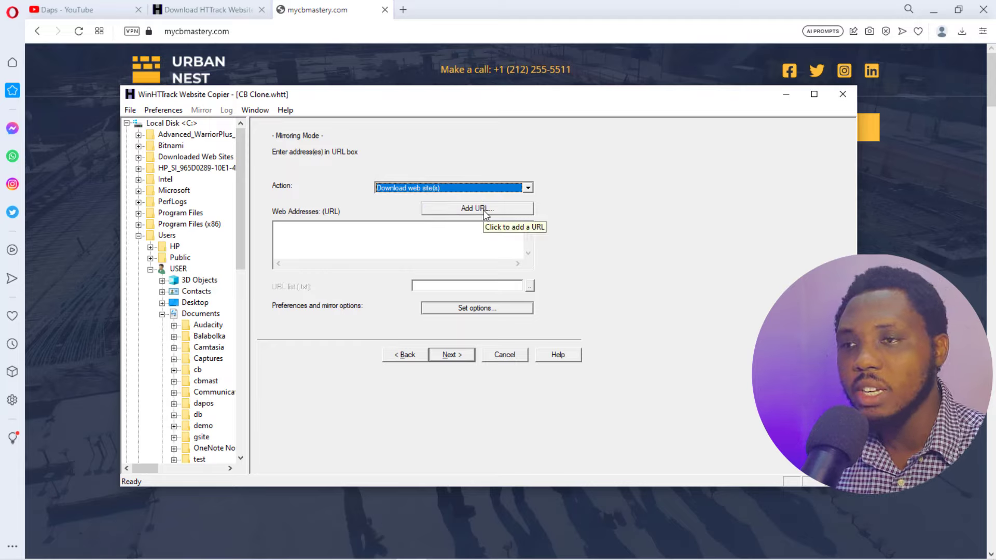
left_click(295, 237)
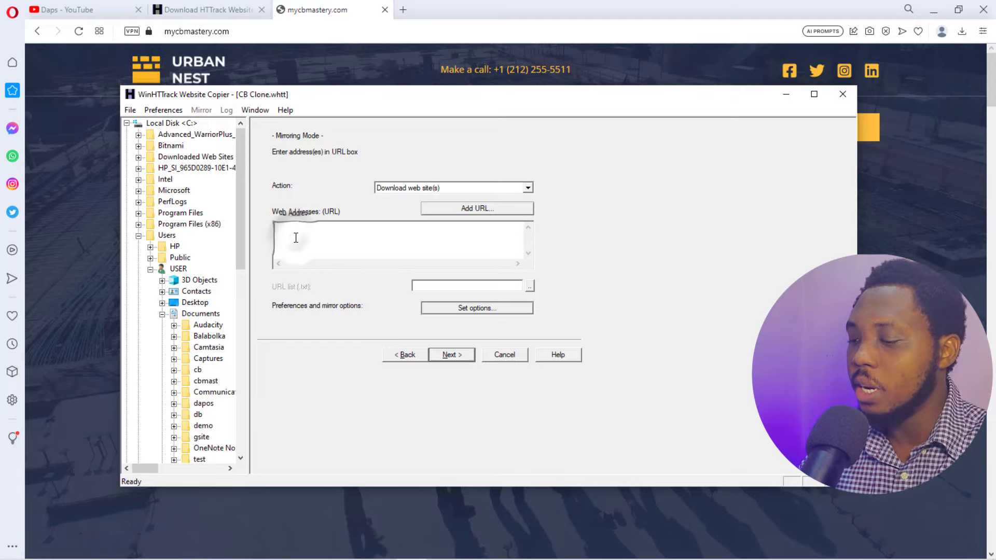
key("ctrl+v")
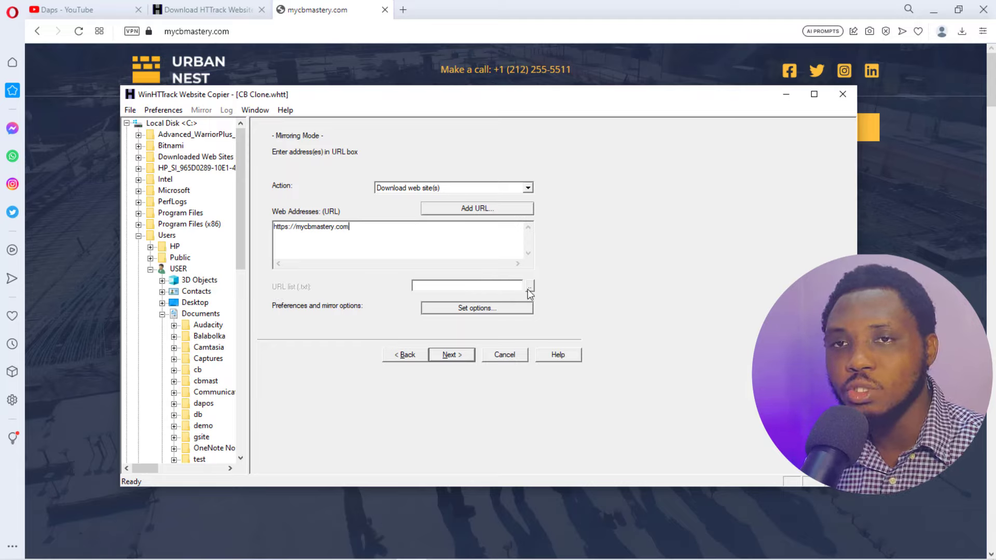
left_click(477, 307)
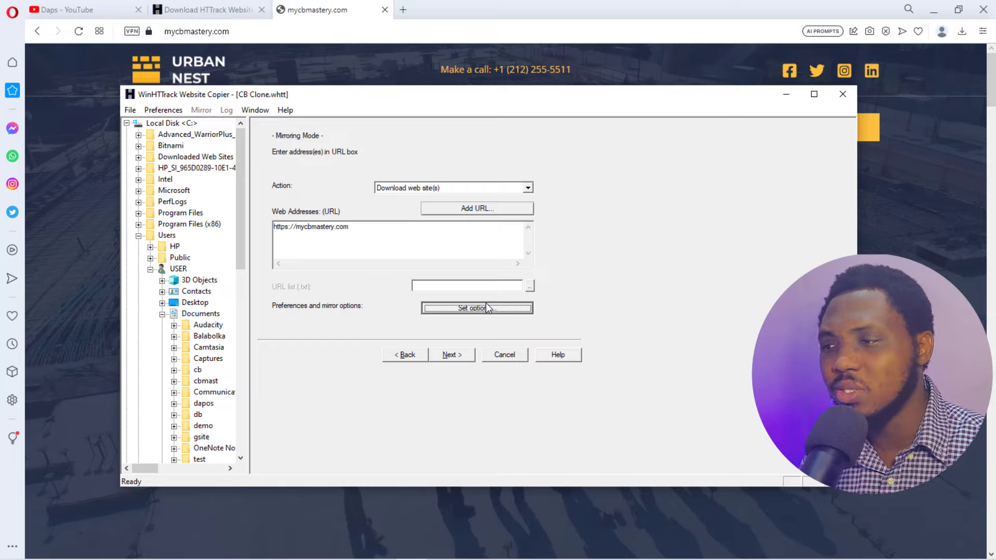
left_click(474, 309)
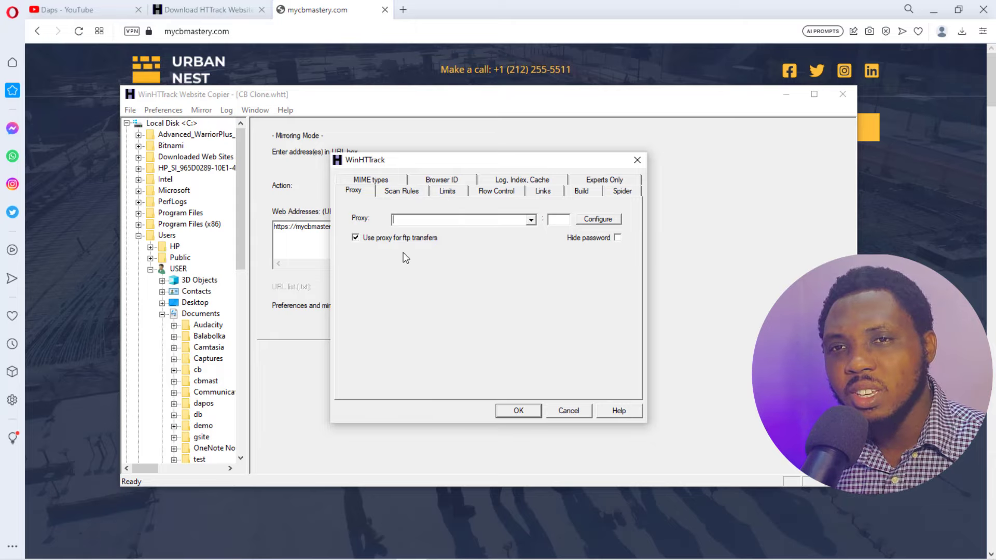
left_click(637, 160)
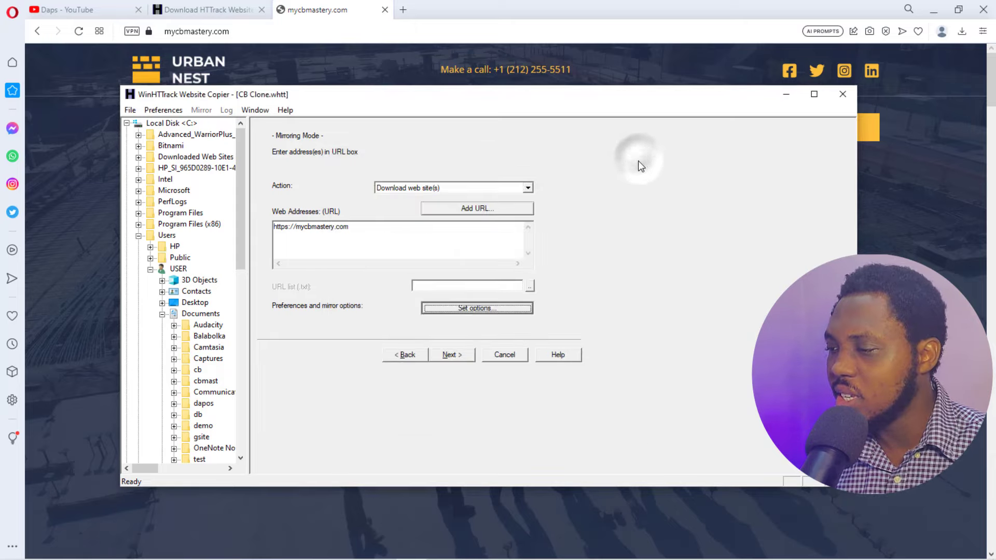
- Launch the CB Clone mirroring of mycbmastery.com and let it run to completion
left_click(457, 358)
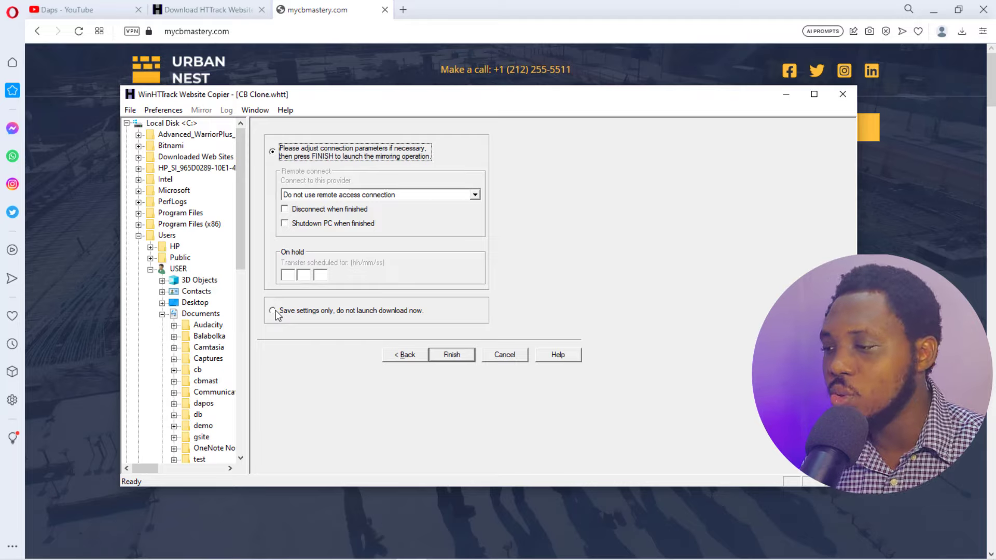
left_click(458, 353)
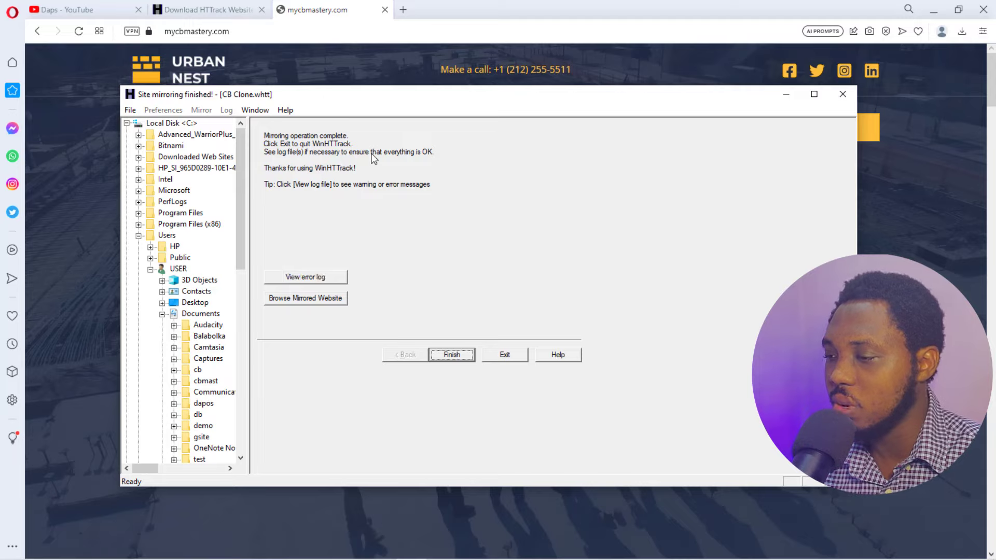
- Open the mirrored Urban Nest index.html from CB Clone locally in Opera
left_click(307, 279)
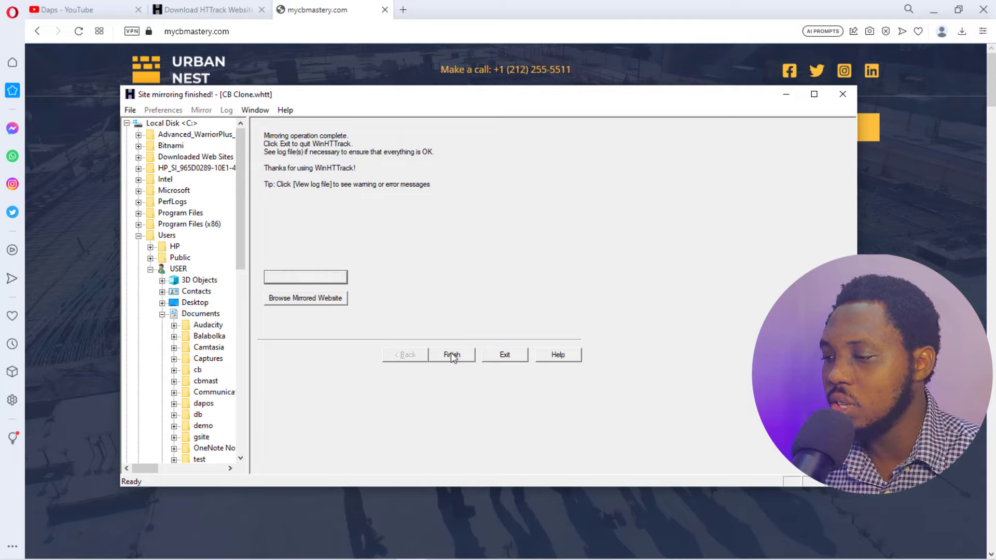
left_click(301, 298)
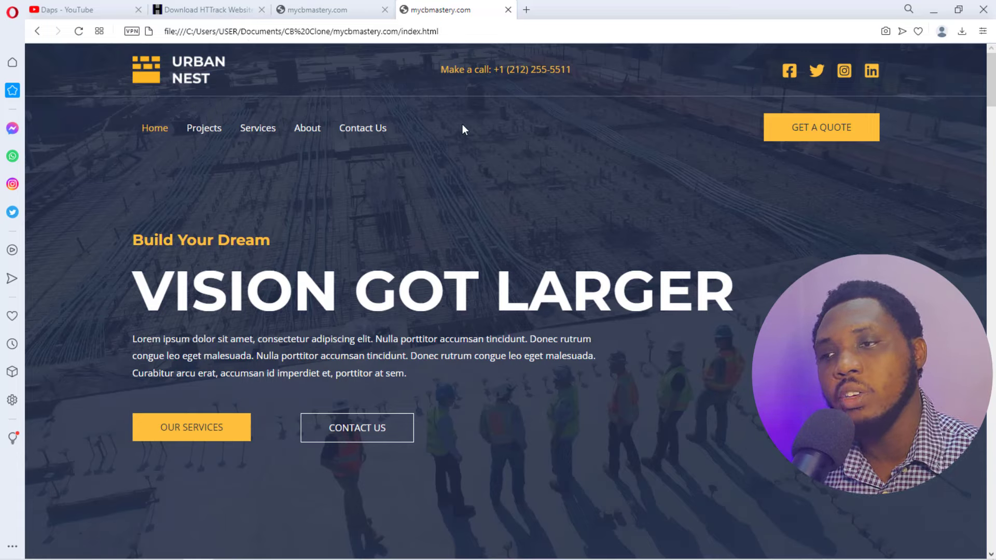
scroll(462, 123, "down", 20)
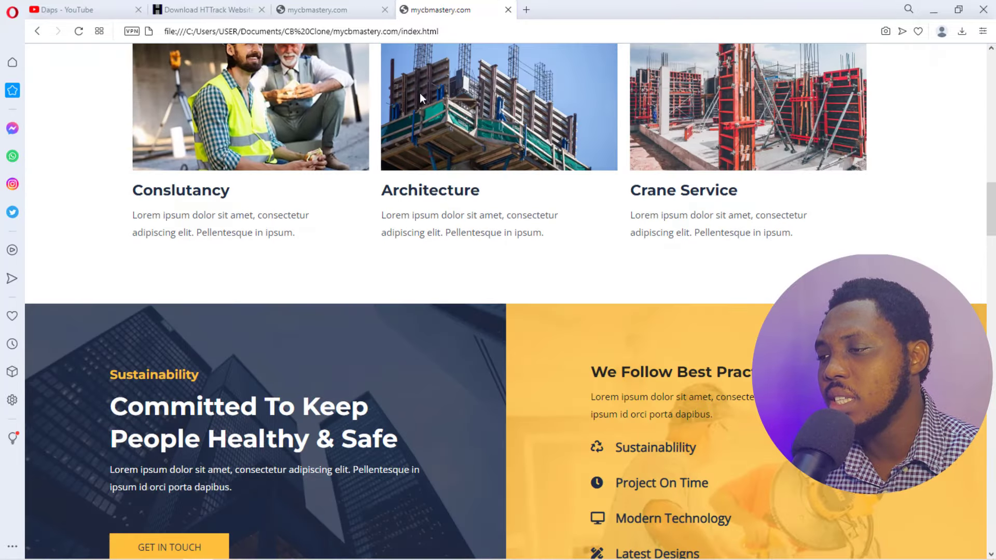
left_click(318, 7)
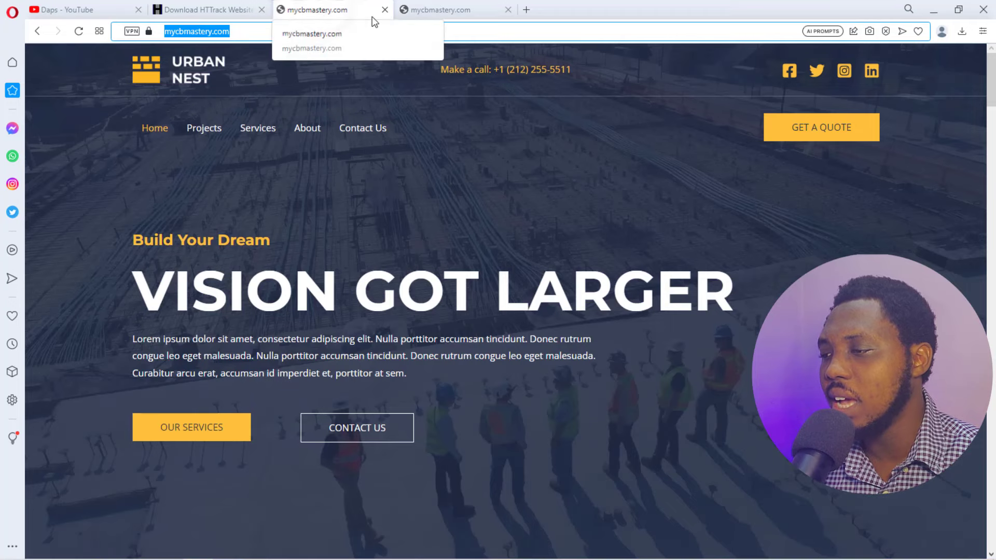
left_click(436, 11)
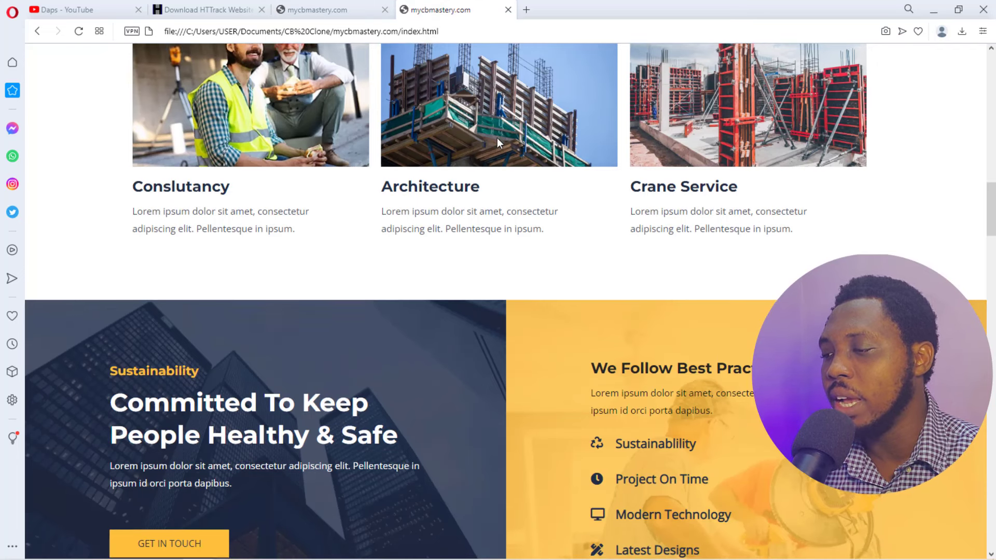
scroll(497, 138, "down", 8)
scroll(499, 143, "down", 5)
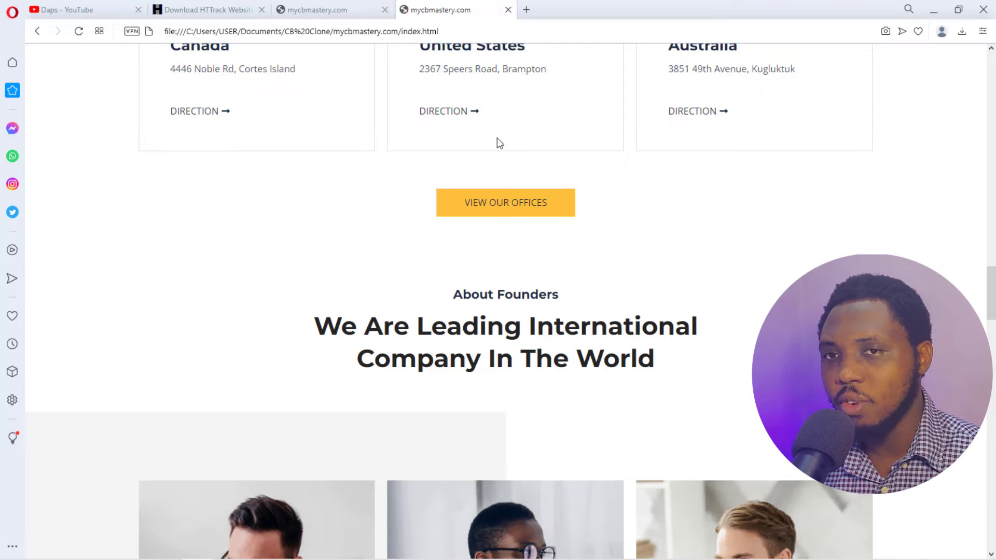
scroll(516, 182, "up", 13)
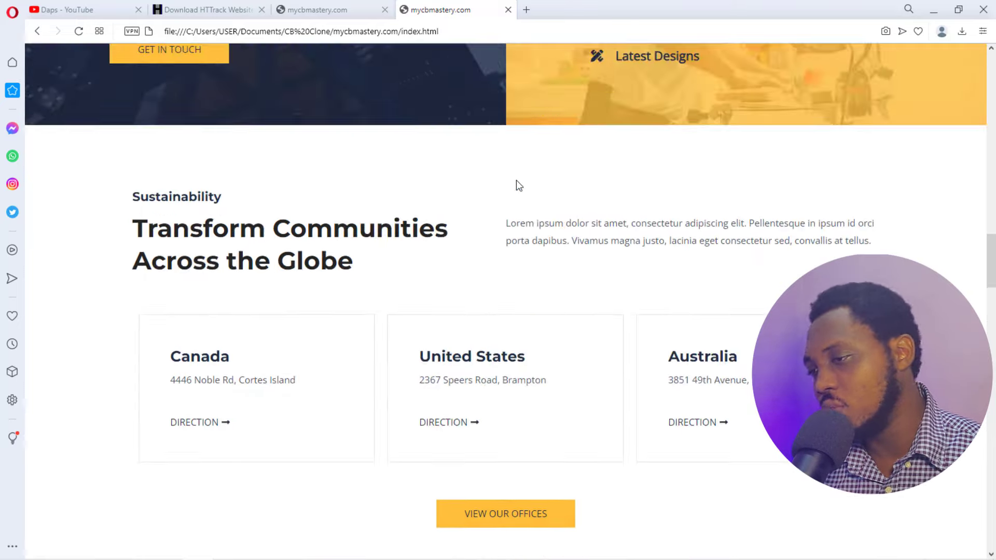
scroll(515, 181, "up", 14)
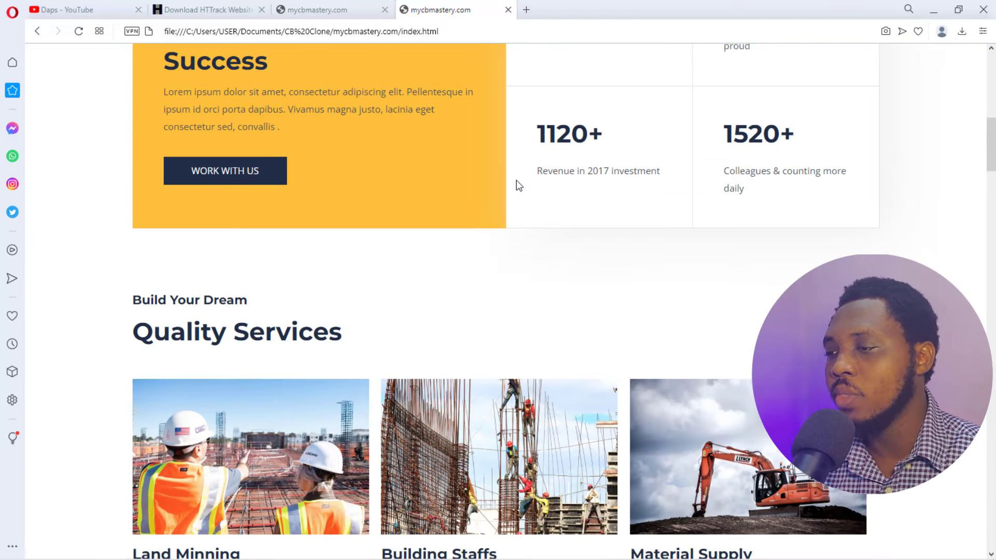
scroll(517, 182, "up", 11)
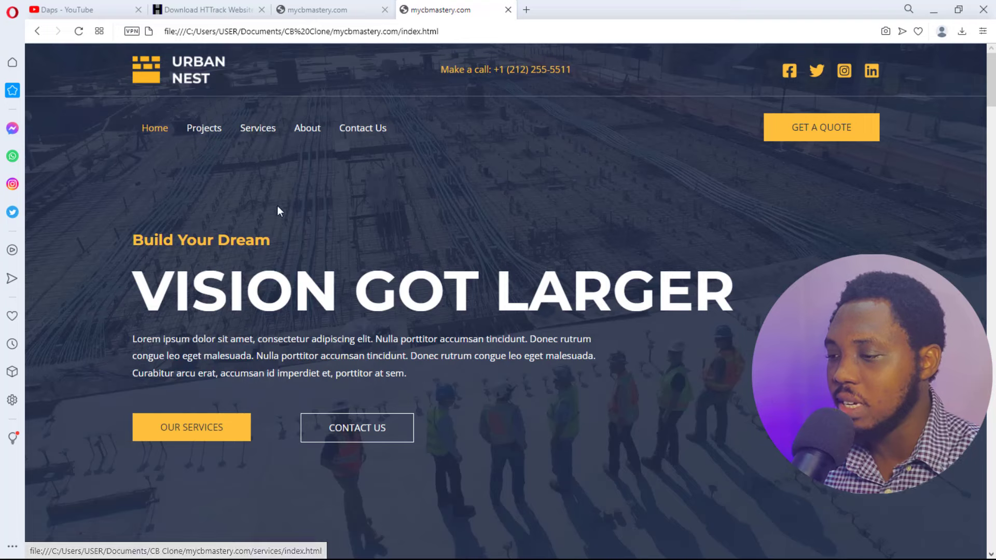
scroll(277, 205, "down", 1)
scroll(563, 274, "down", 6)
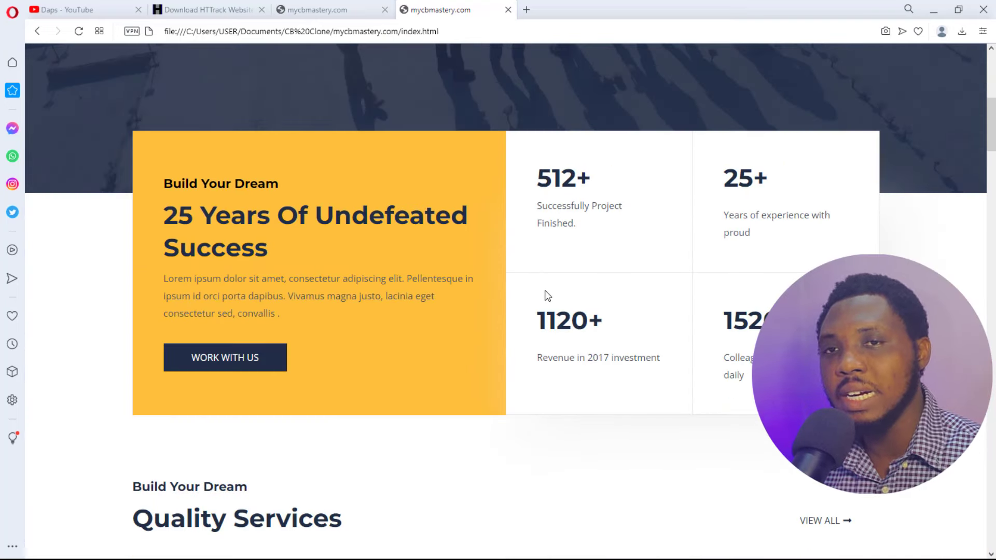
scroll(544, 290, "up", 7)
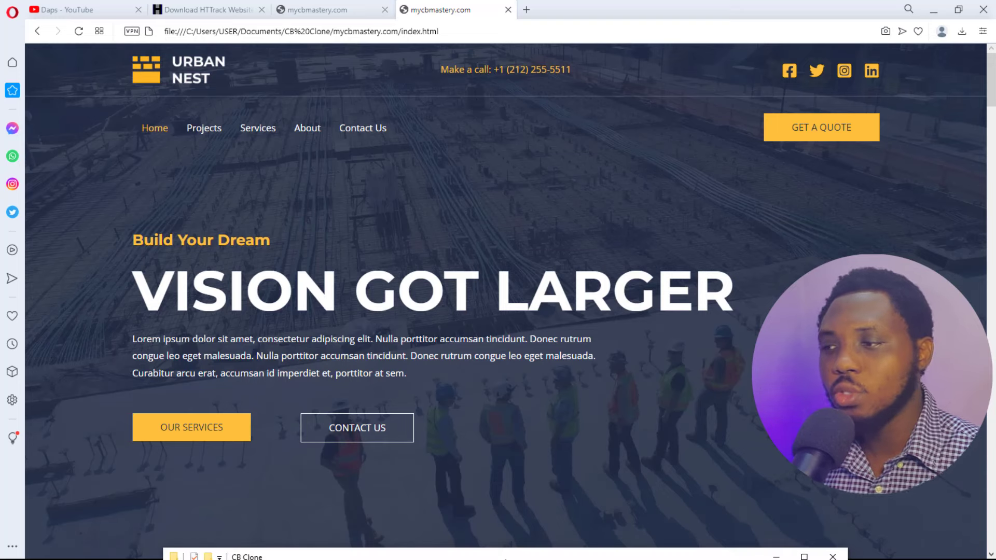
- Open CB Clone's mycbmastery.com folder and open its index file in Notepad
mouse_move(504, 554)
left_mouse_down()
mouse_move(622, 126)
mouse_move(595, 66)
left_mouse_up()
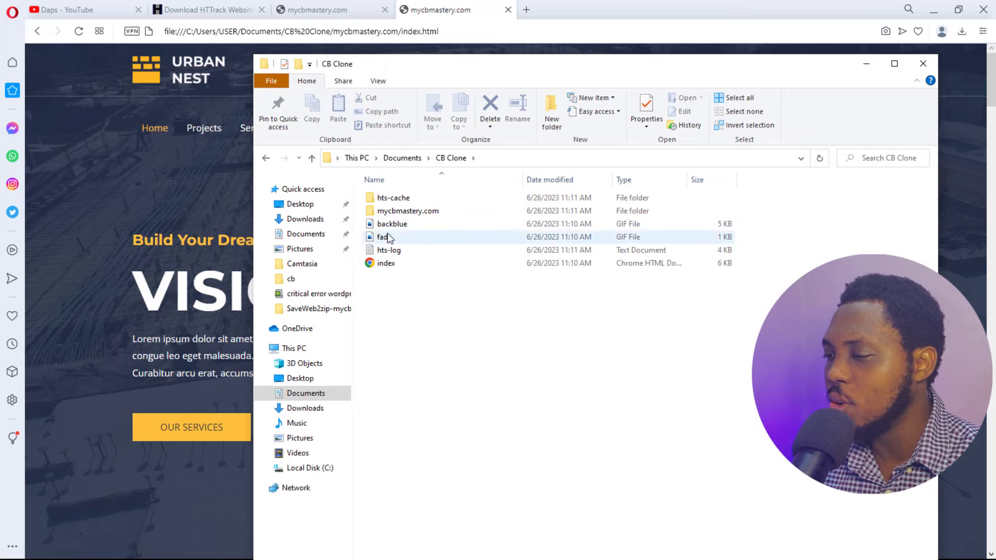
left_click(432, 213)
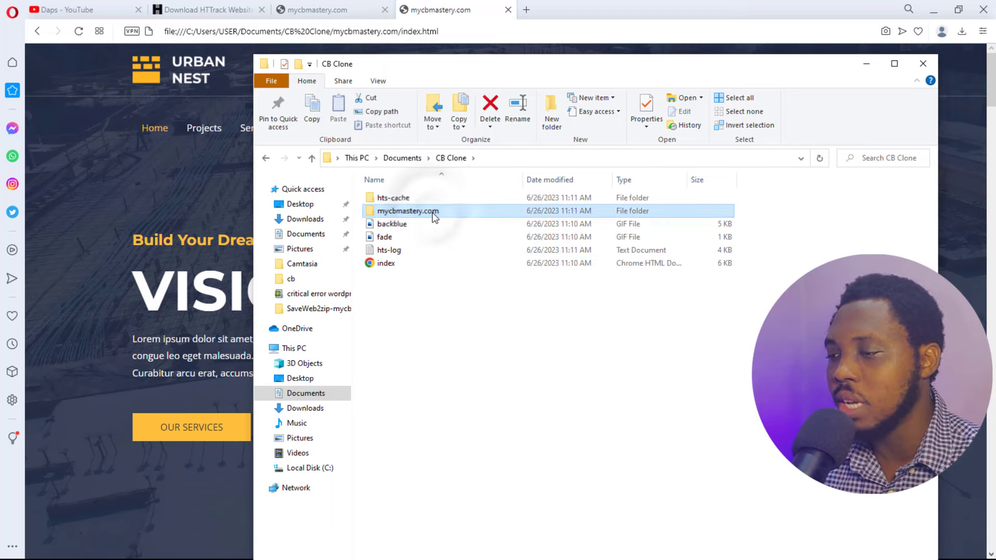
double_click(432, 212)
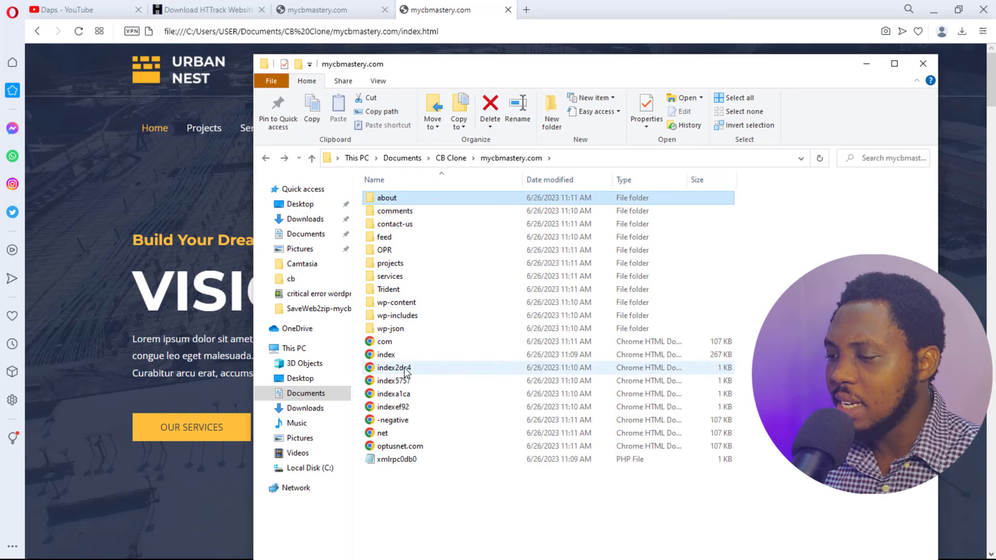
left_click(391, 355)
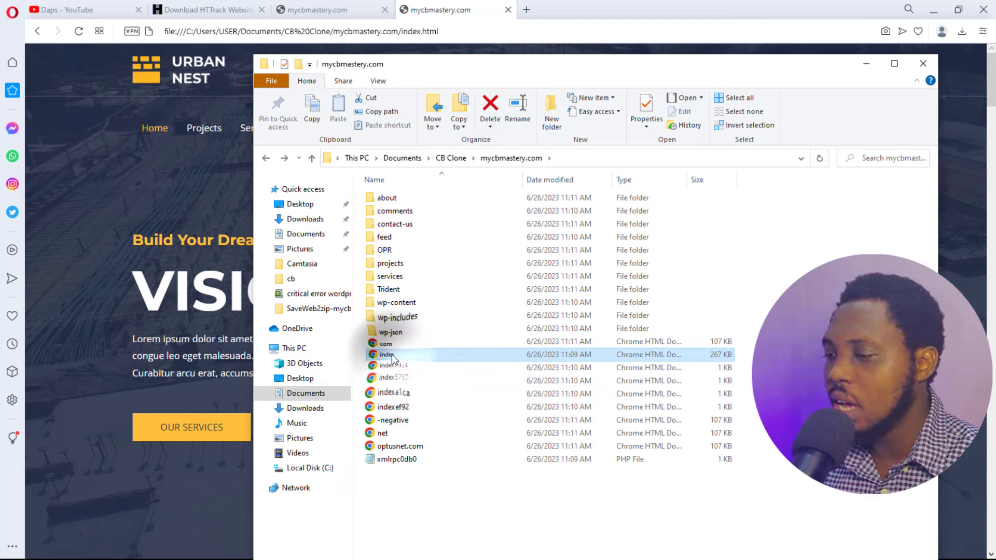
right_click(391, 353)
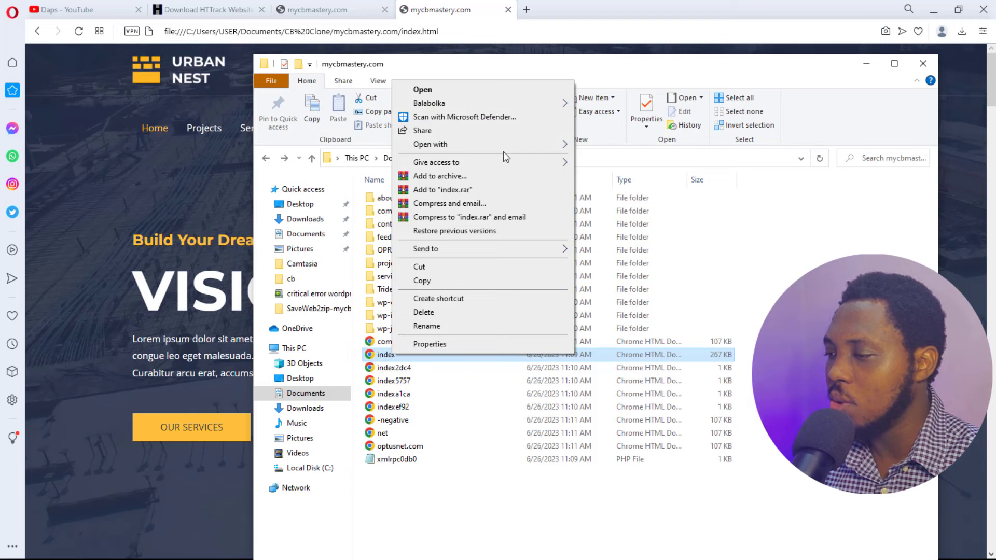
mouse_move(519, 147)
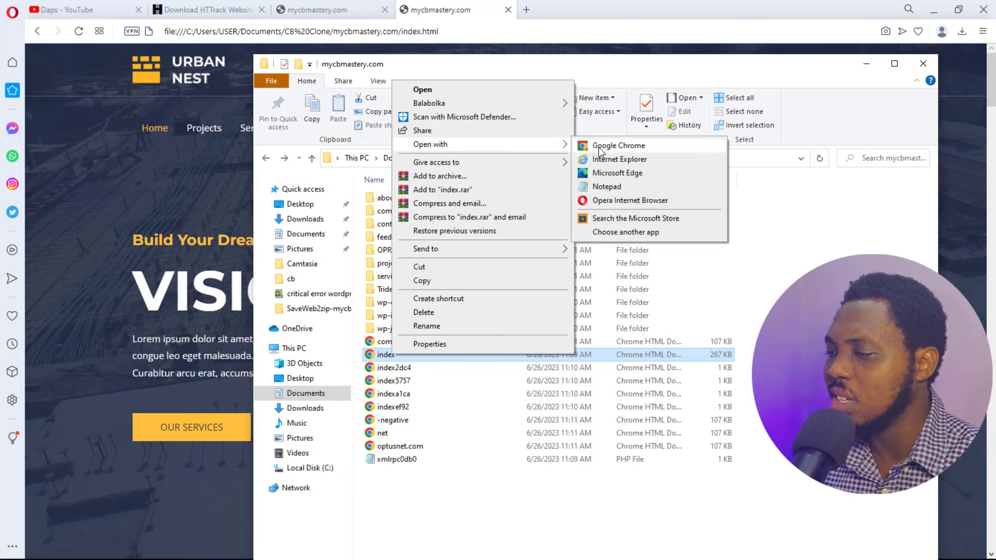
left_click(607, 187)
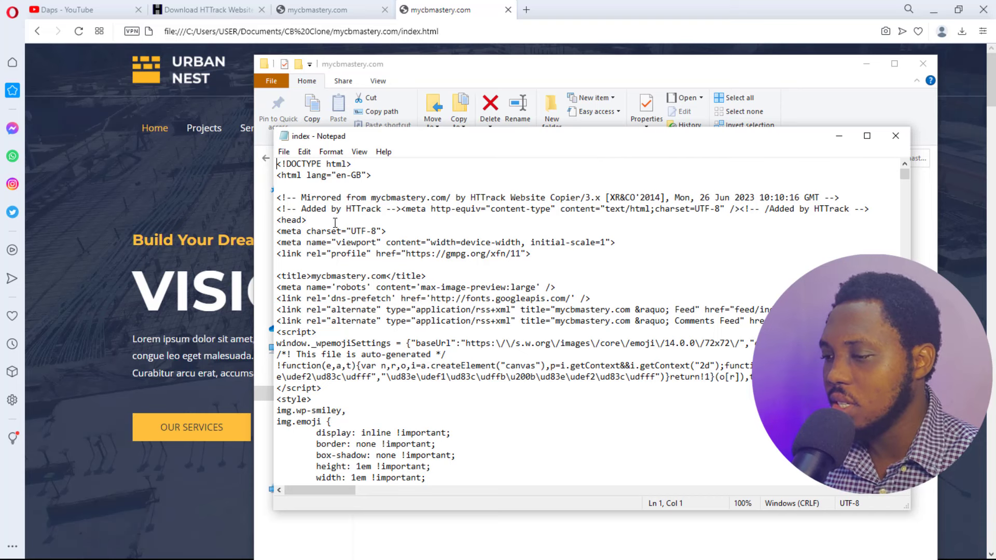
- Widen Notepad, copy mycbmastery.com from the <title> line, and search the file for it
left_click_drag(274, 273, 77, 271)
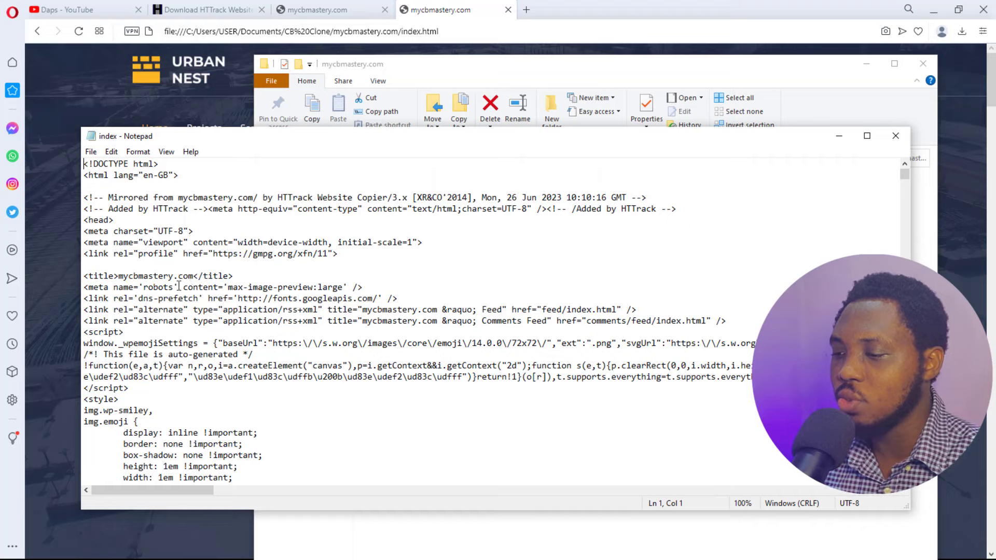
left_click_drag(194, 275, 119, 275)
right_click(127, 279)
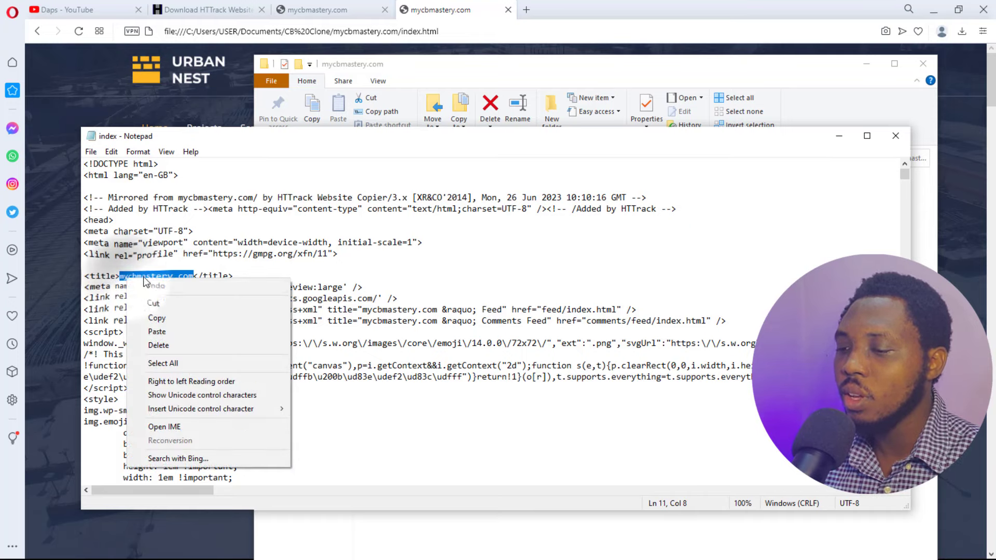
left_click(158, 323)
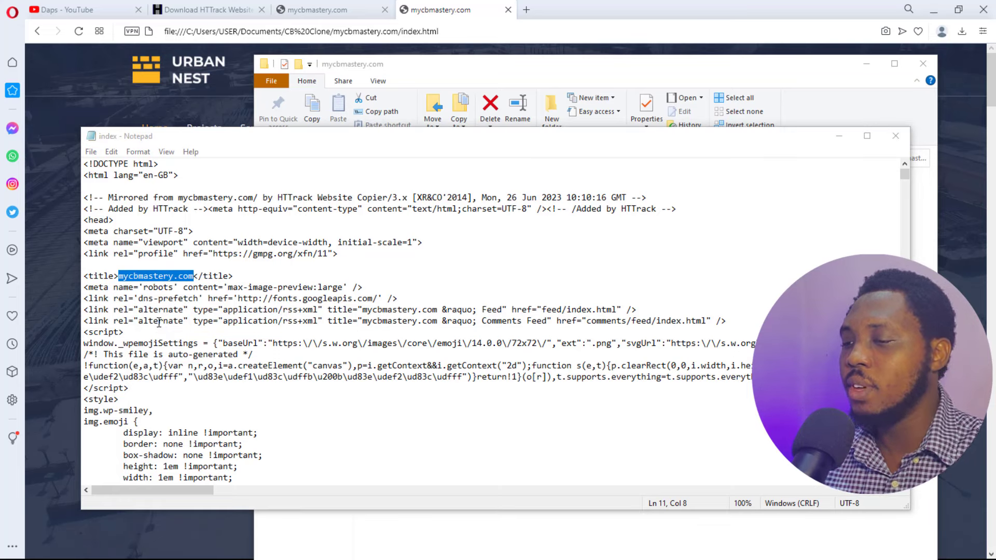
key("ctrl+f")
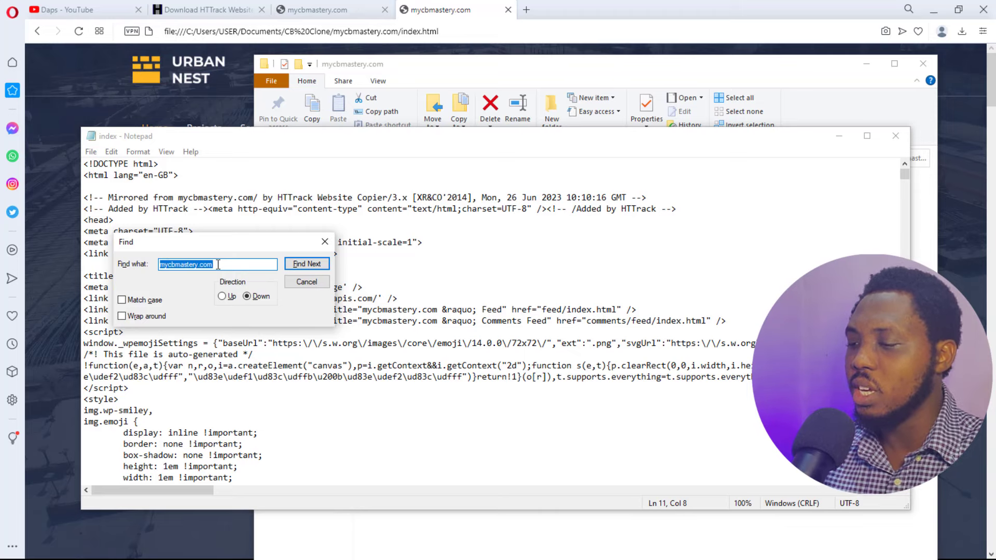
- Replace all mycbmastery.com occurrences in the index source with dapsbrook.com, then close the Replace dialog
key("ctrl+h")
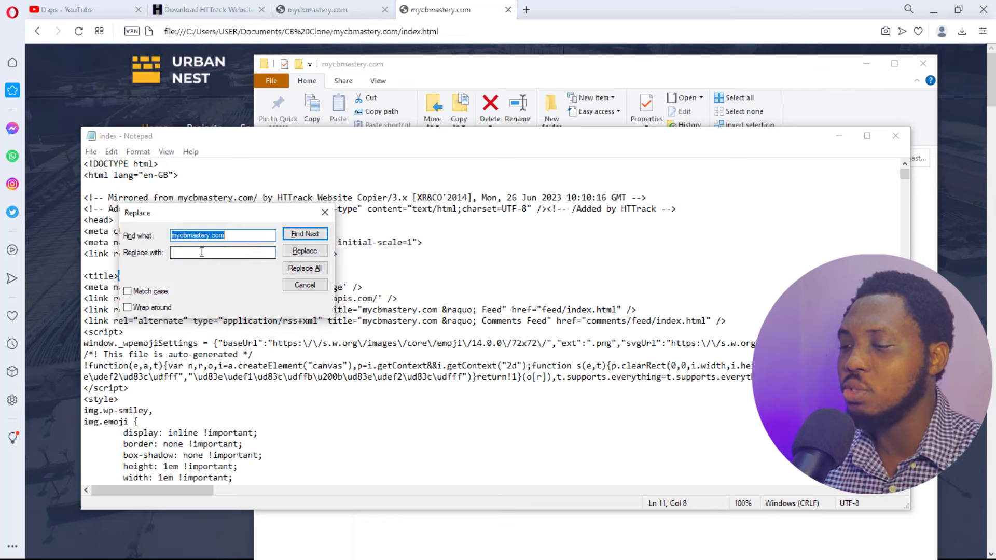
left_click(202, 252)
type("da")
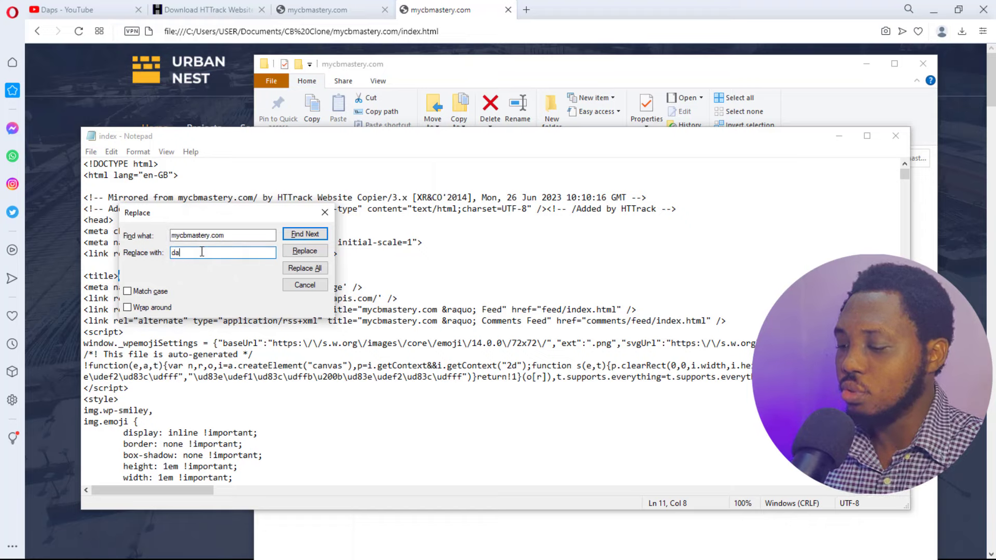
type("psbrook")
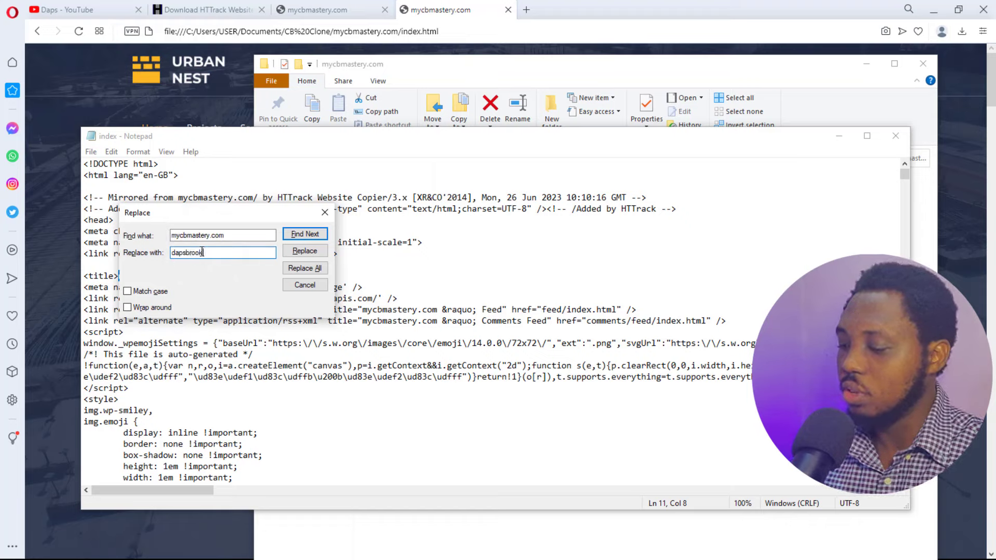
type(".com")
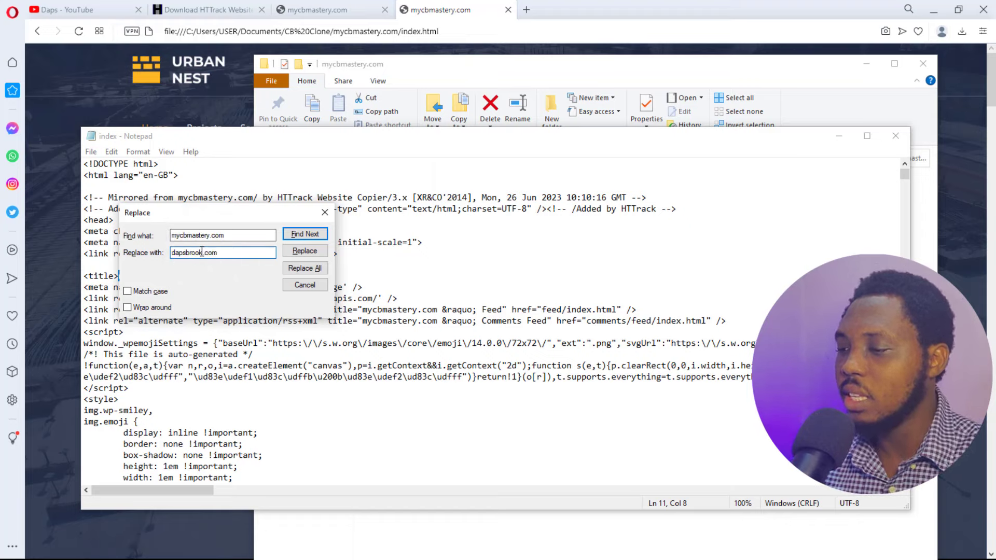
left_click(310, 269)
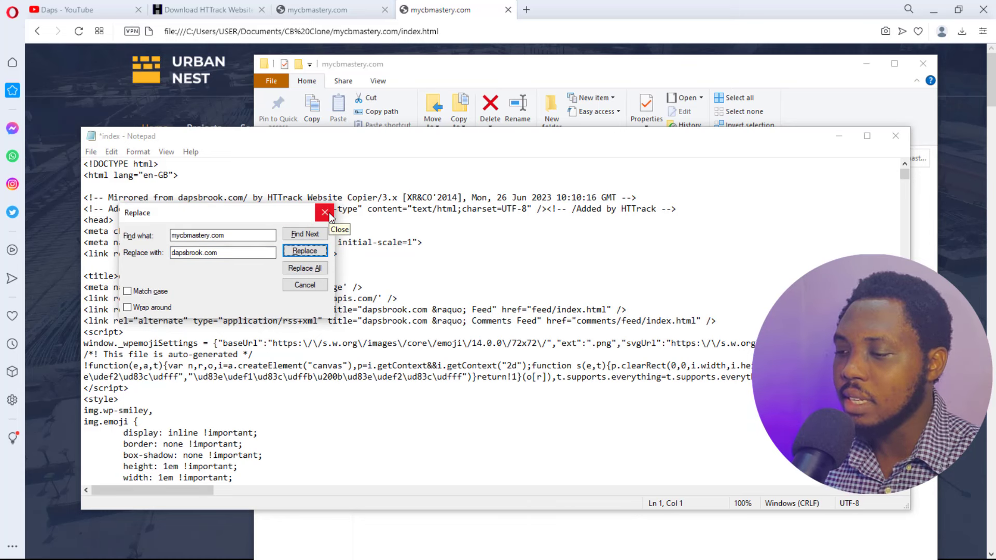
left_click(325, 212)
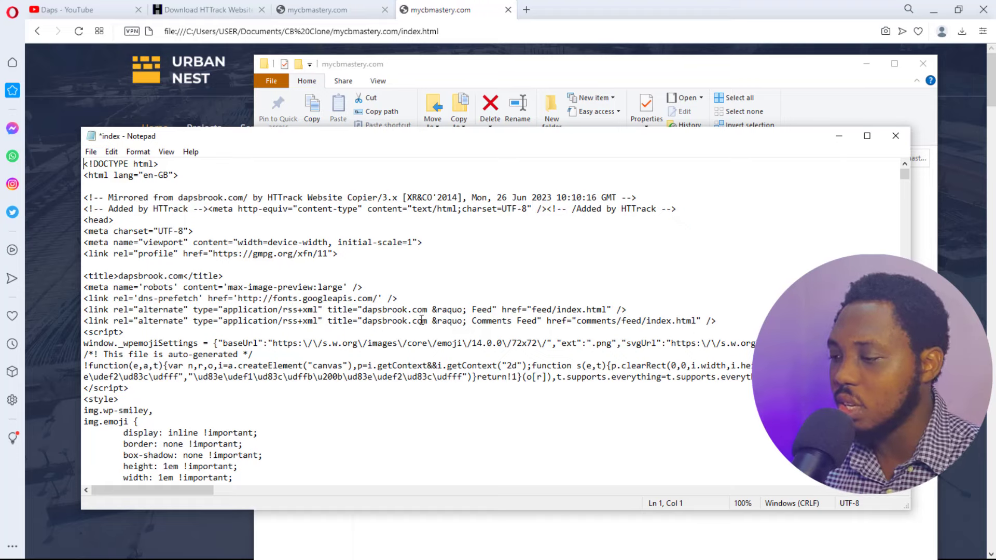
- Save the edited index file and close Notepad to return to the site folder
scroll(423, 320, "down", 4)
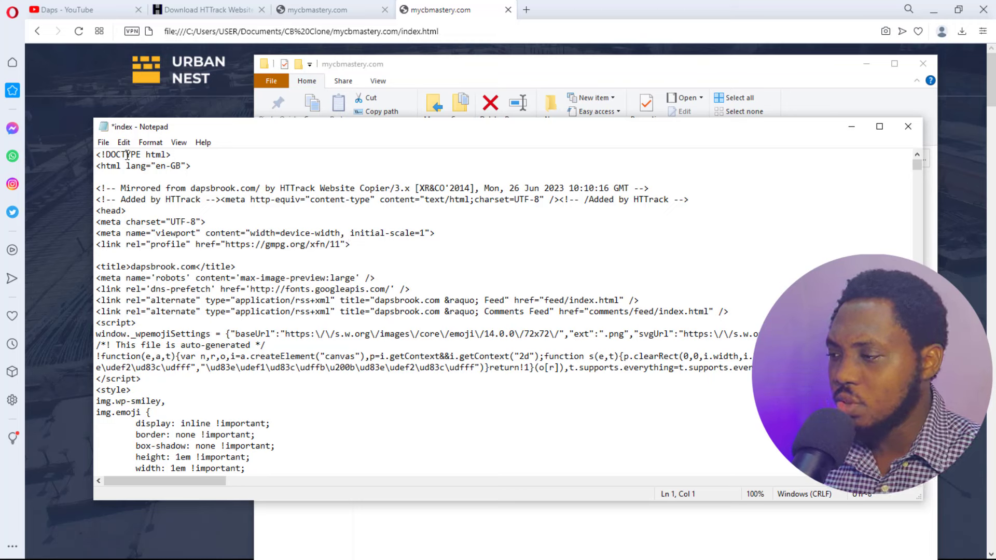
left_click(102, 144)
left_click(133, 195)
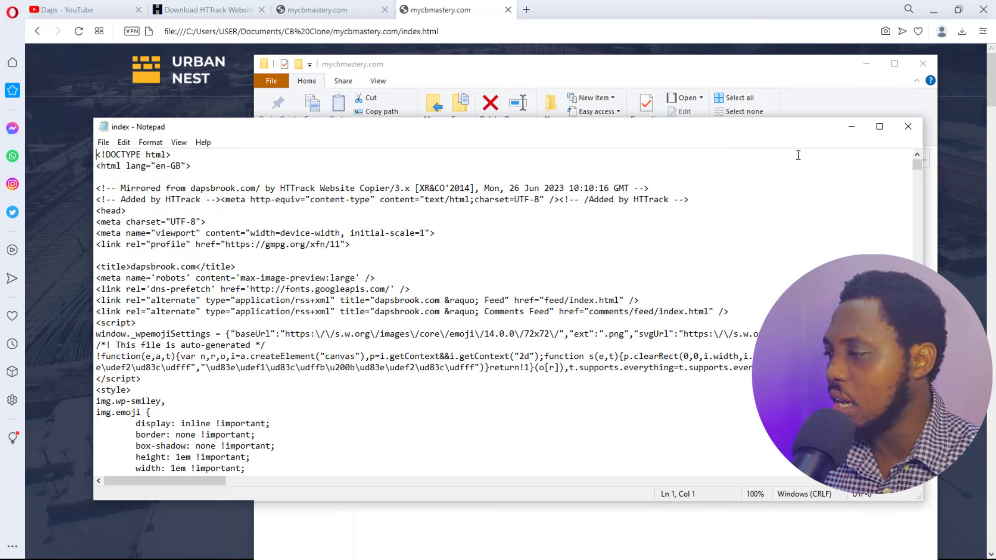
left_click(907, 127)
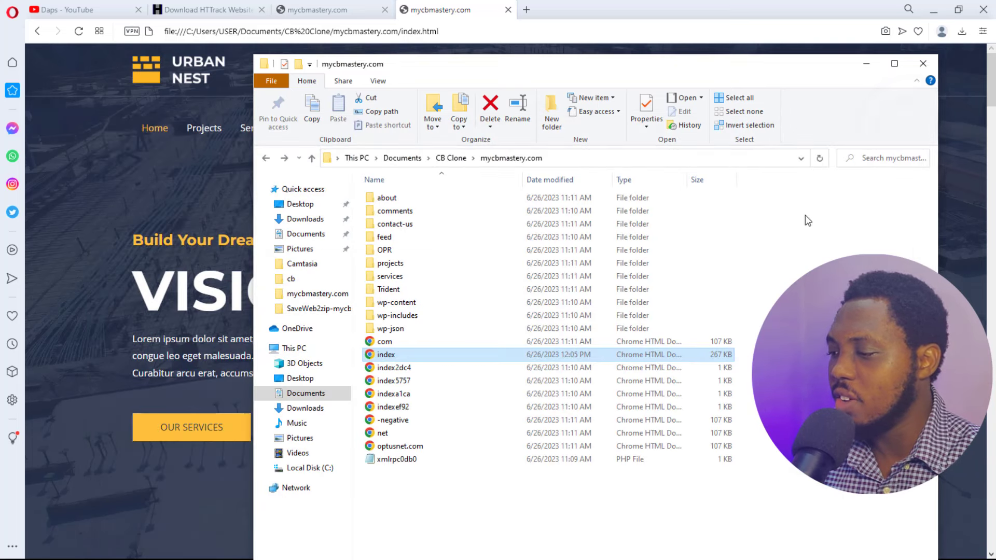
- Open the index file in Opera Internet Browser, then return to the earlier mycbmastery.com tab
right_click(383, 357)
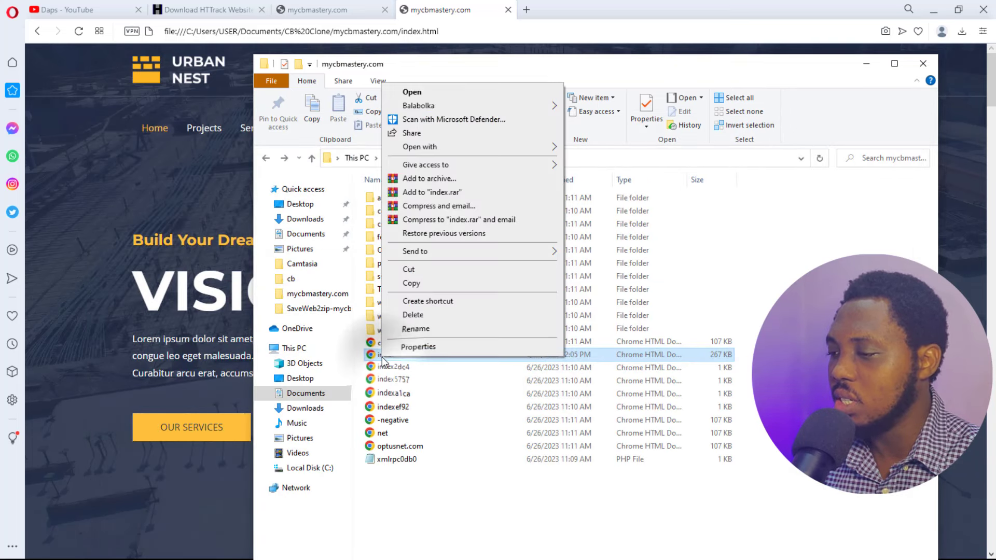
mouse_move(553, 146)
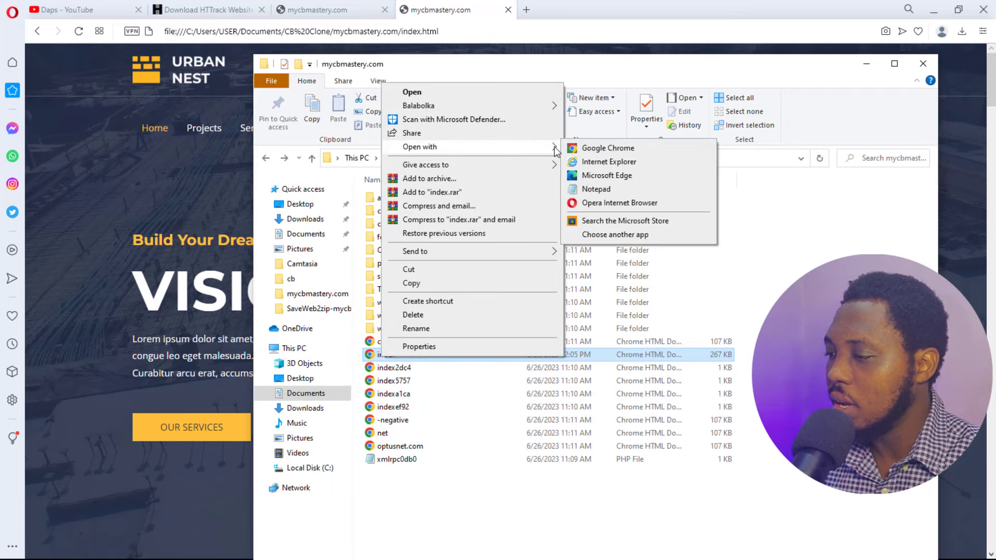
left_click(607, 203)
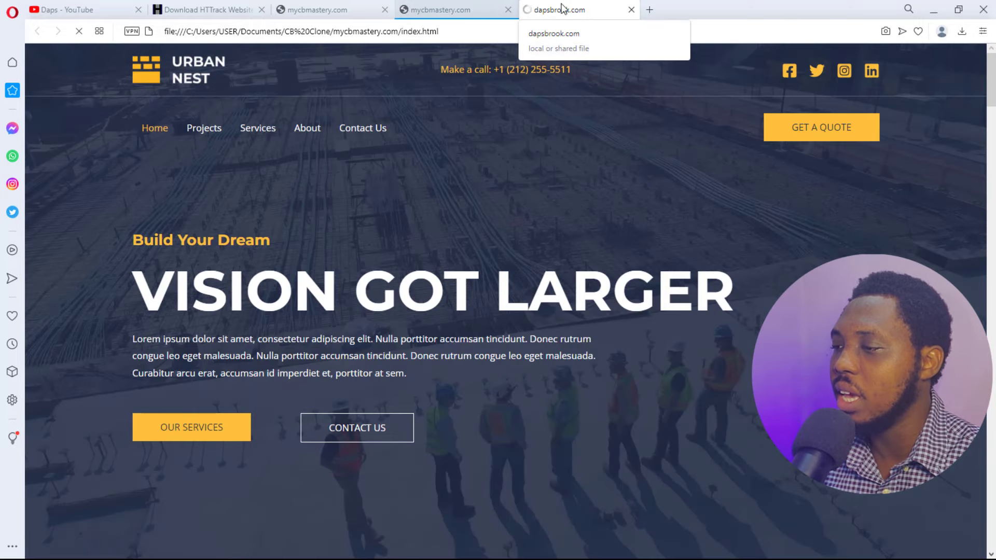
left_click(453, 10)
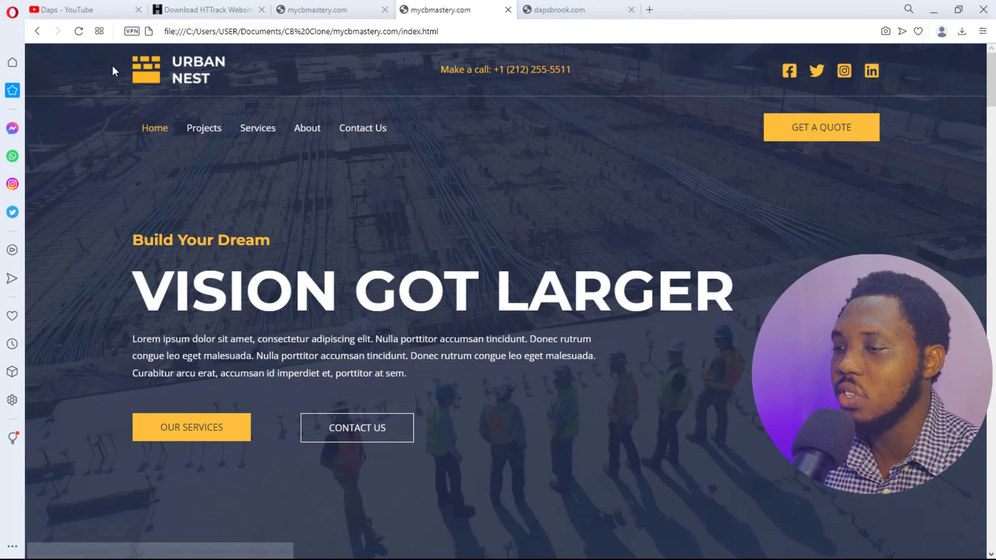
- Reload the local mirror tab and scroll through it to confirm the dapsbrook.com title
left_click(82, 36)
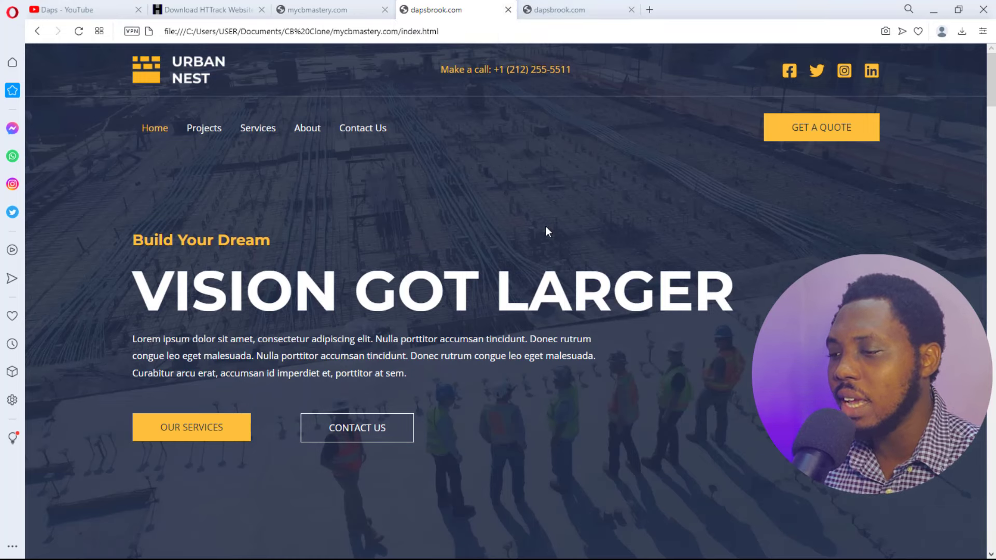
scroll(403, 239, "down", 2)
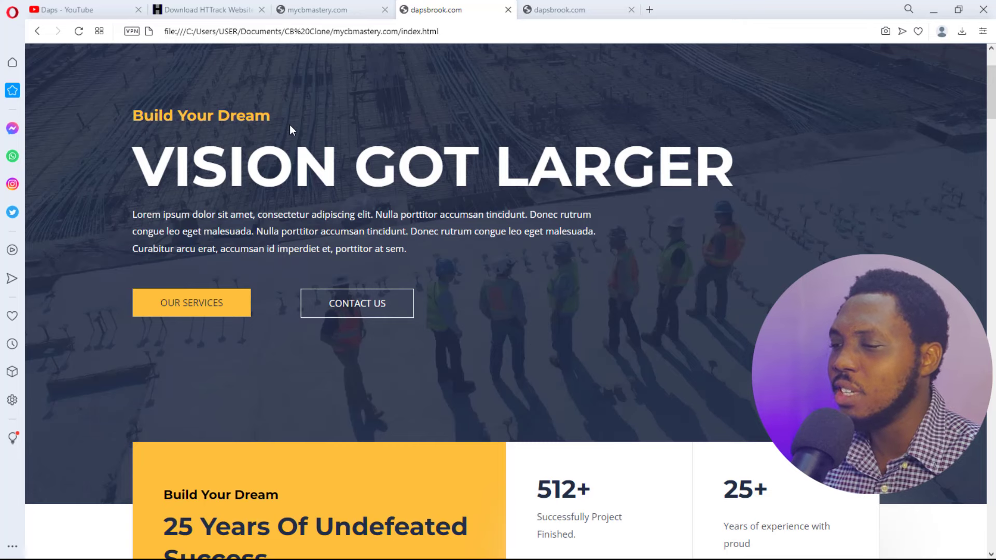
scroll(289, 125, "up", 3)
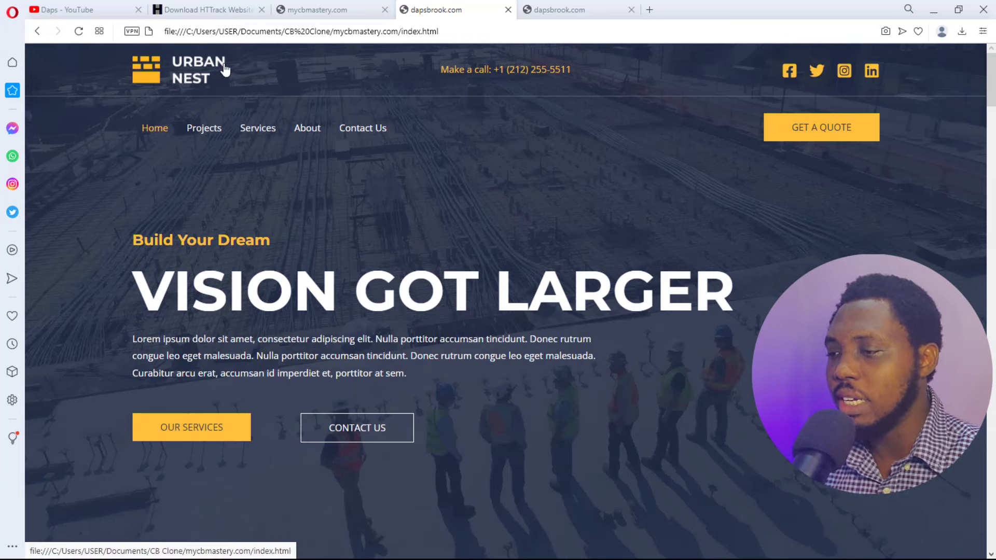
- Open the Urban Nest logo in a new Opera tab, view it, then bring File Explorer forward
right_click(198, 70)
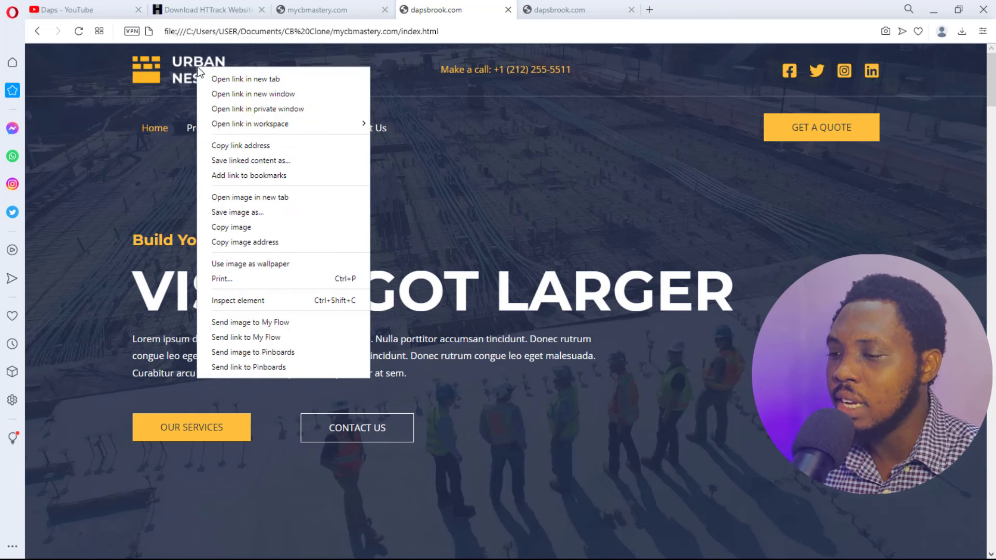
left_click(258, 197)
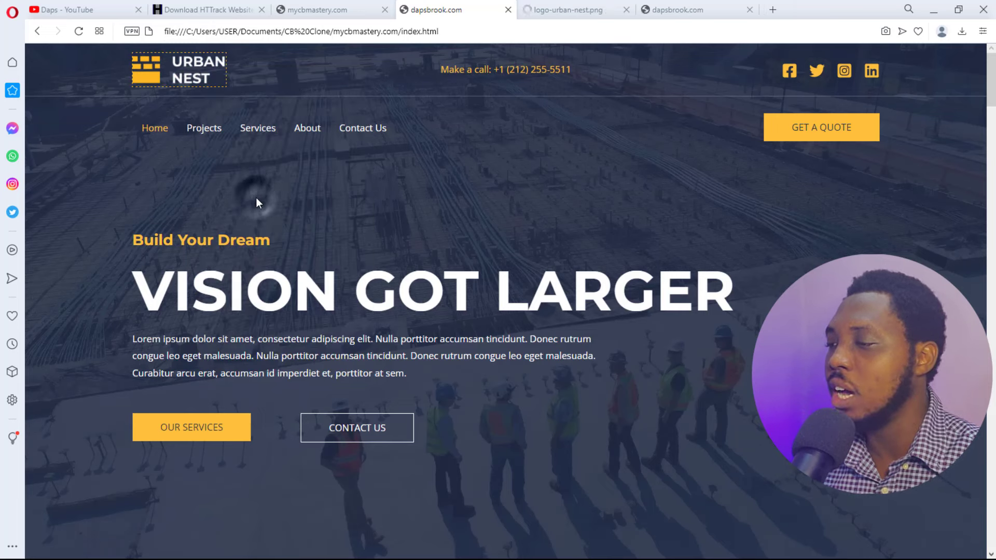
left_click(563, 15)
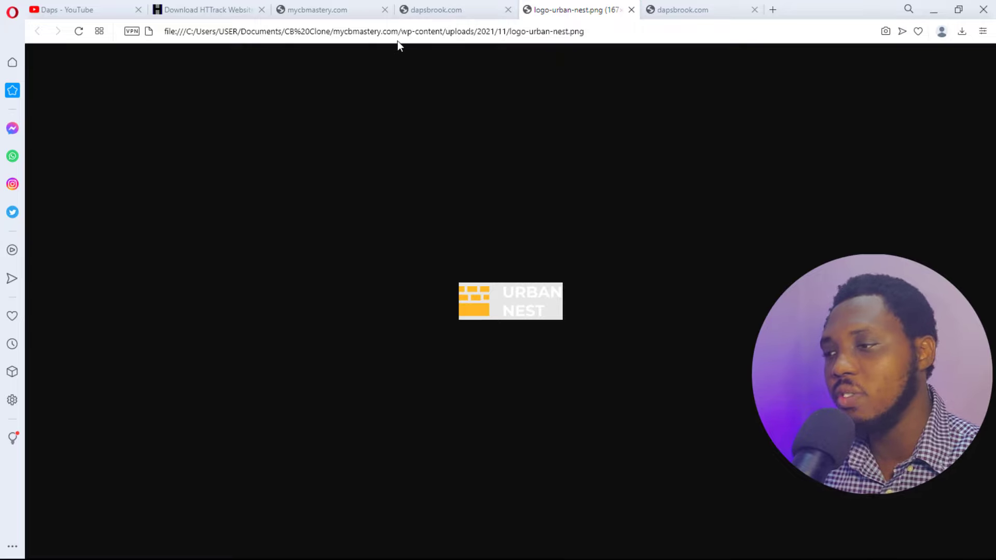
key("alt+Tab")
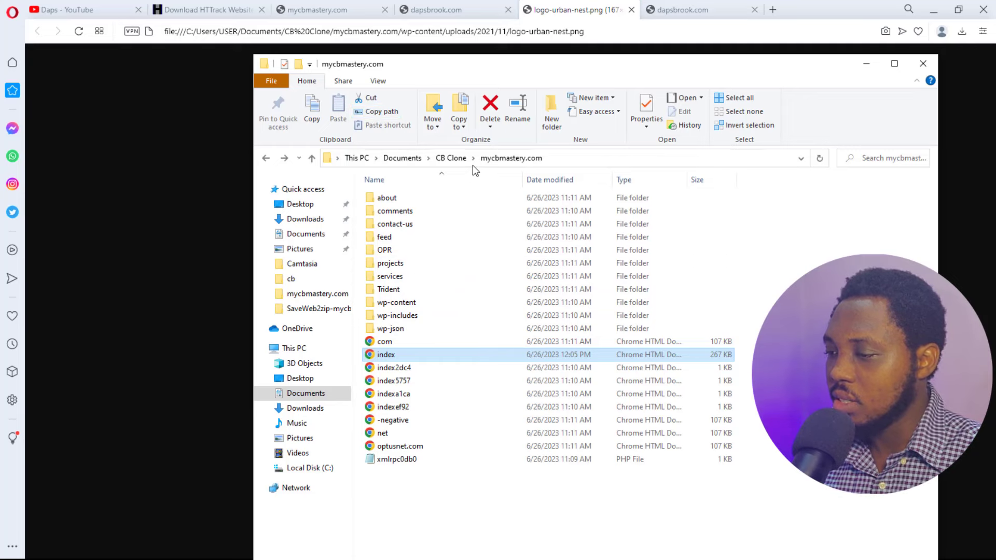
- Navigate into the mirror's wp-content\uploads\2021\11 folder to find the logo
double_click(417, 305)
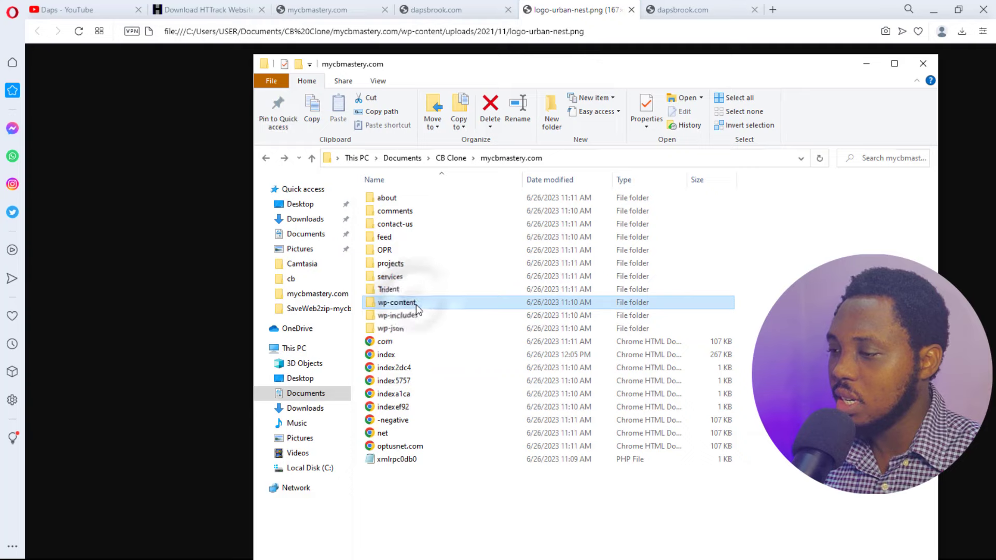
left_click(388, 225)
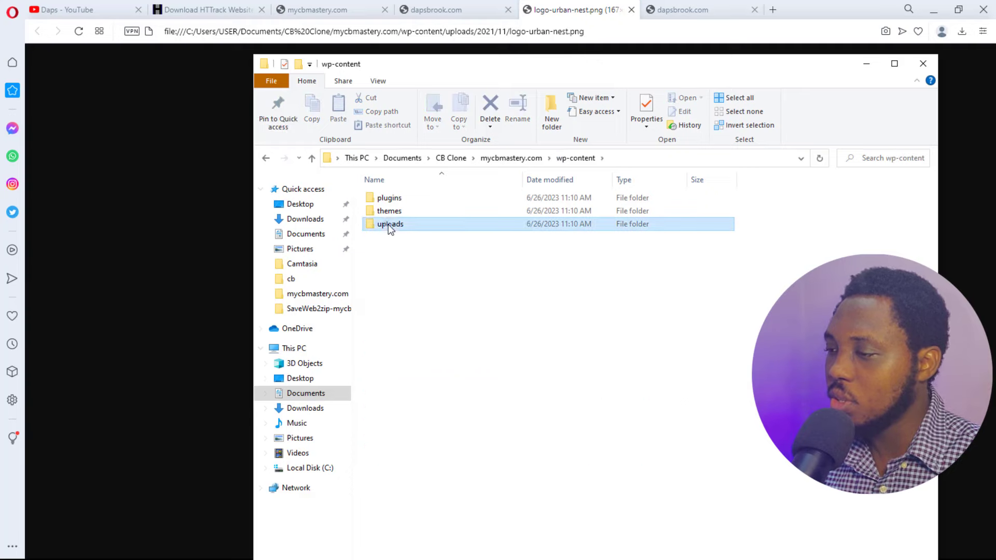
double_click(388, 225)
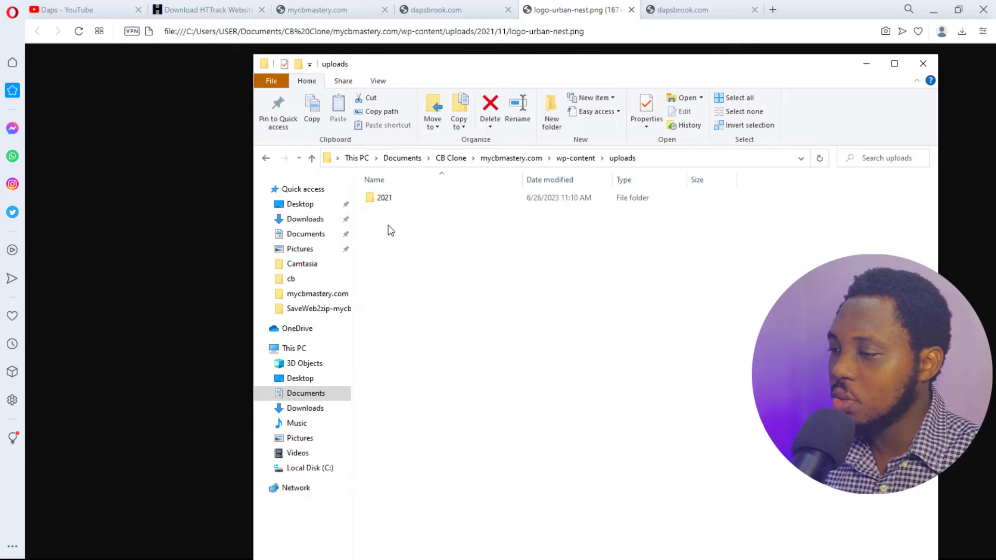
left_click(389, 201)
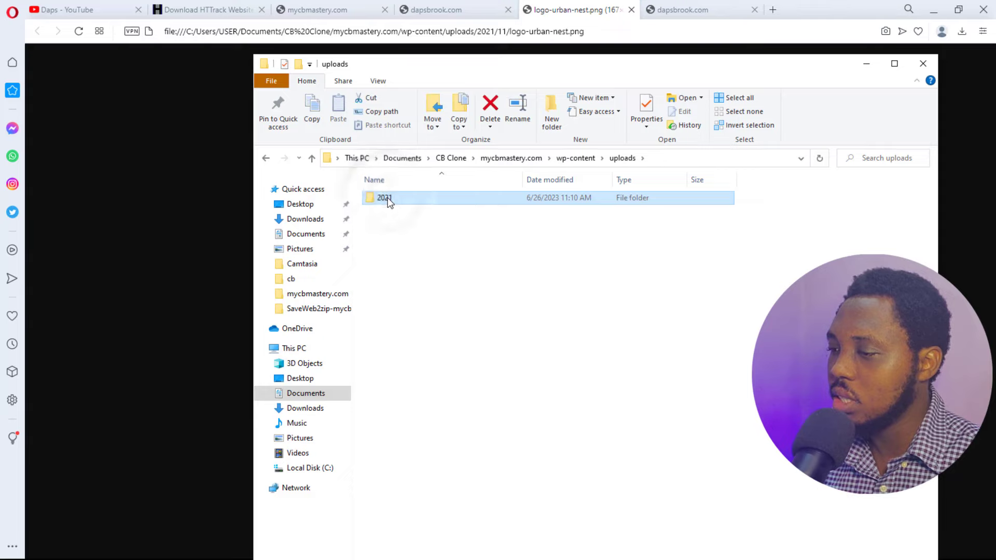
double_click(387, 199)
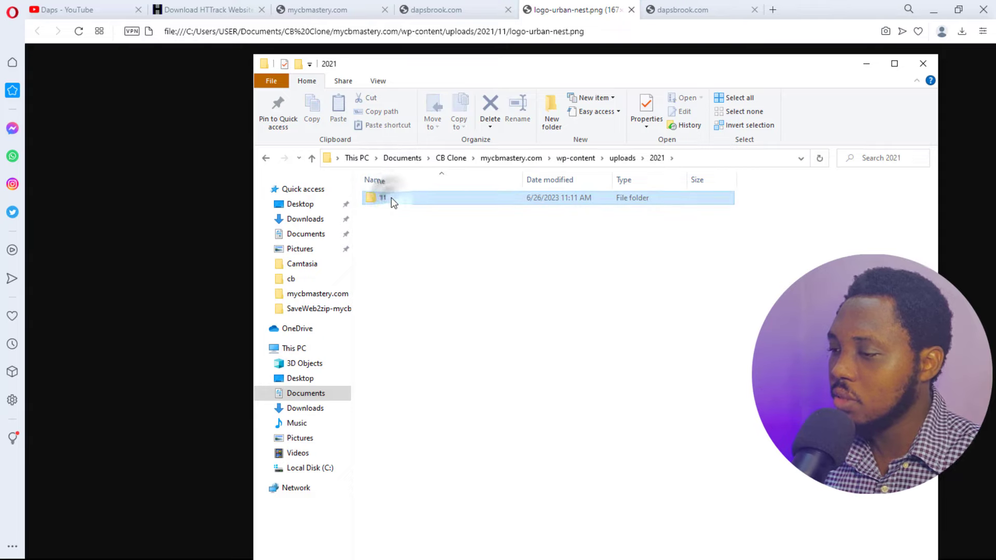
double_click(391, 197)
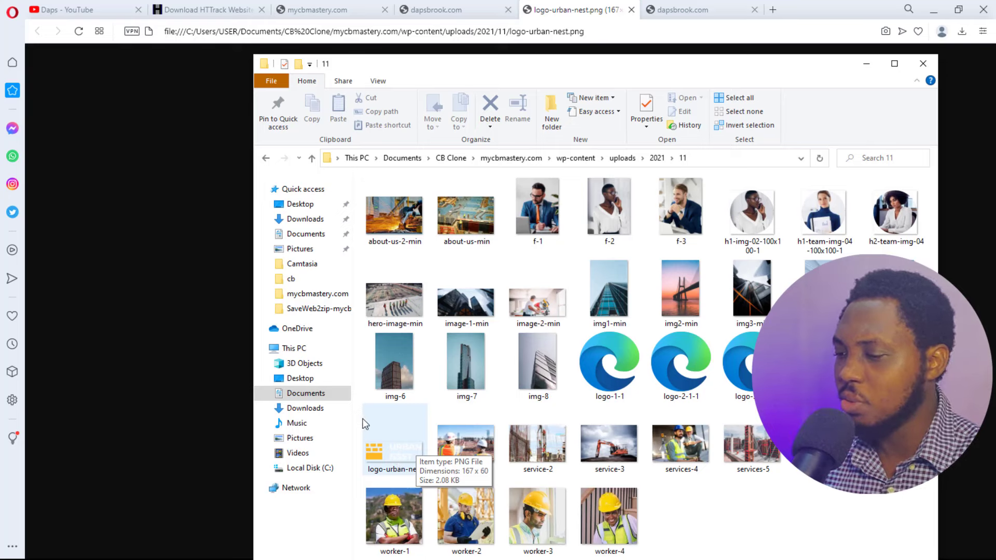
- Copy the new logo image from Downloads and go back to uploads\2021\11
left_click(299, 409)
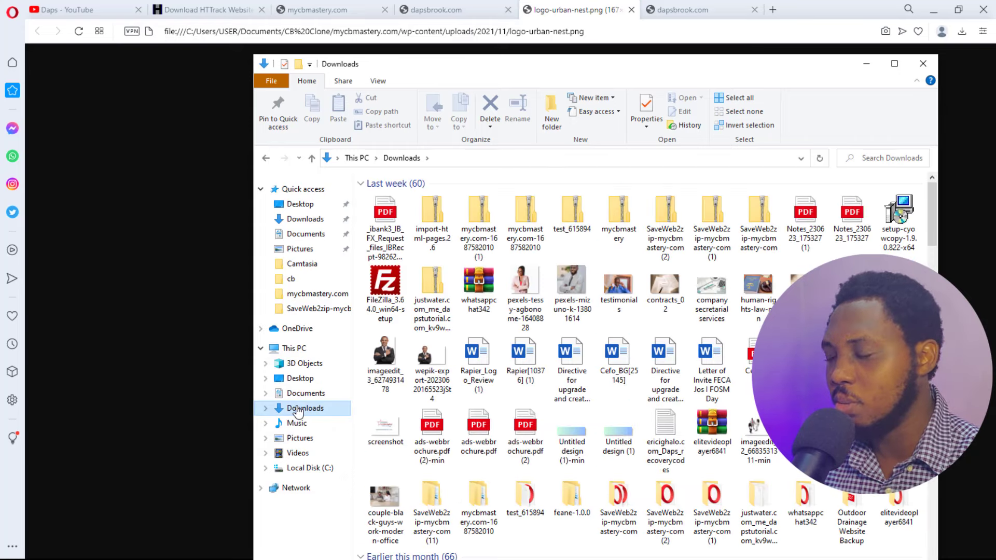
scroll(643, 324, "down", 5)
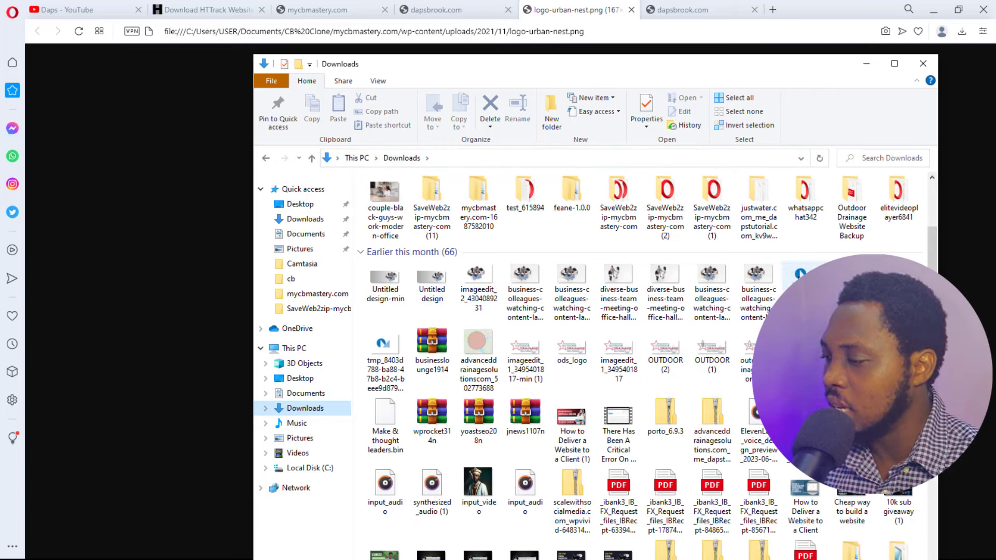
right_click(799, 280)
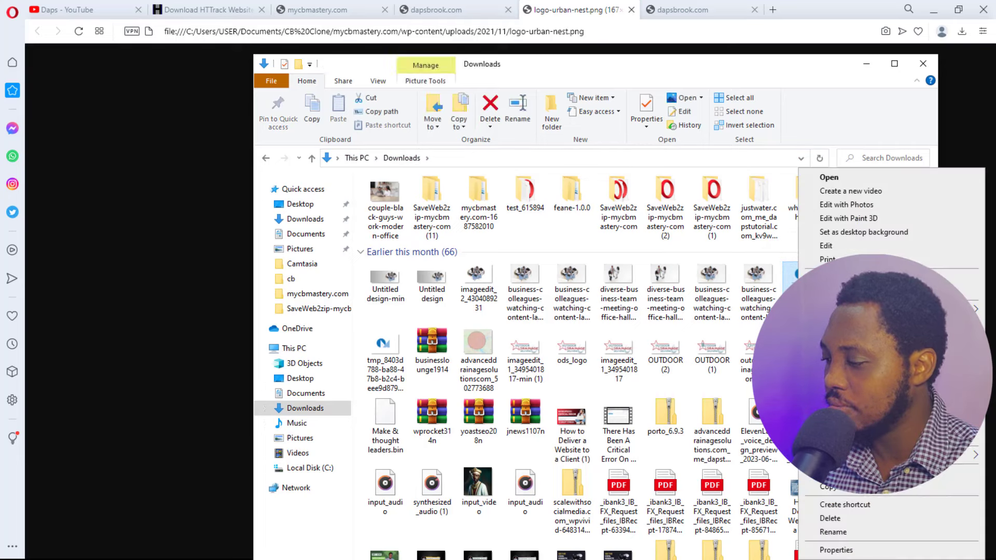
left_click(840, 490)
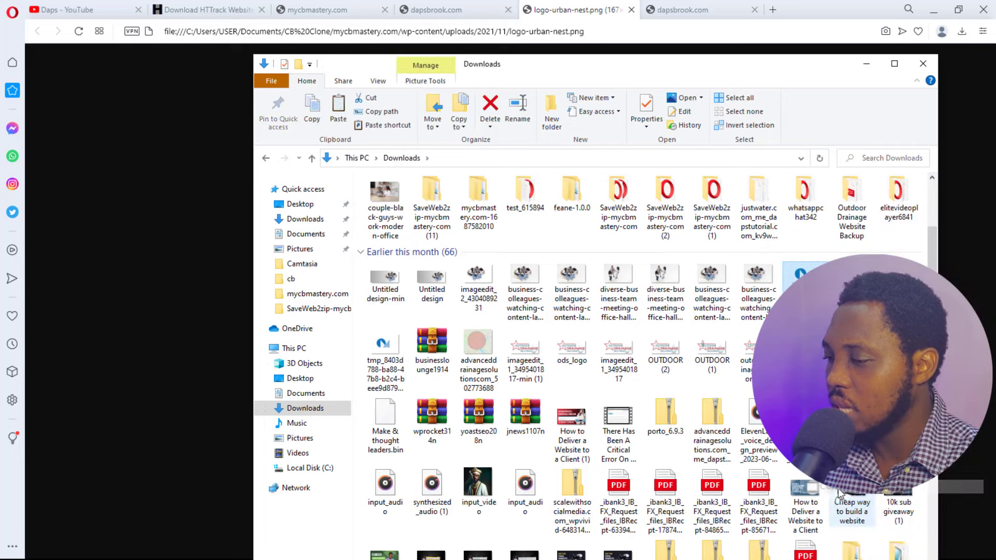
left_click(265, 158)
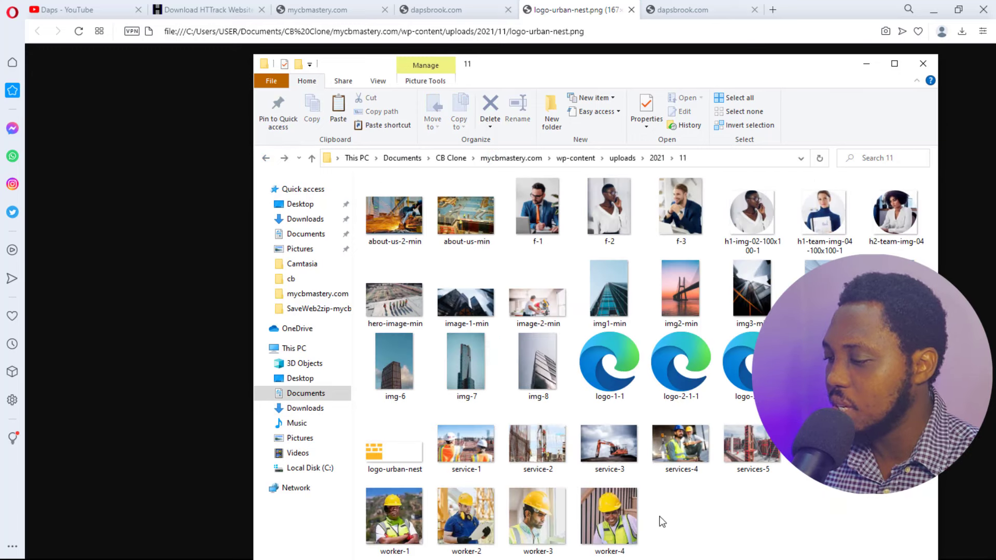
- Paste the new logo into 2021/11 and rename the original logo-urban-nest to logo-urban-nest-old
right_click(679, 515)
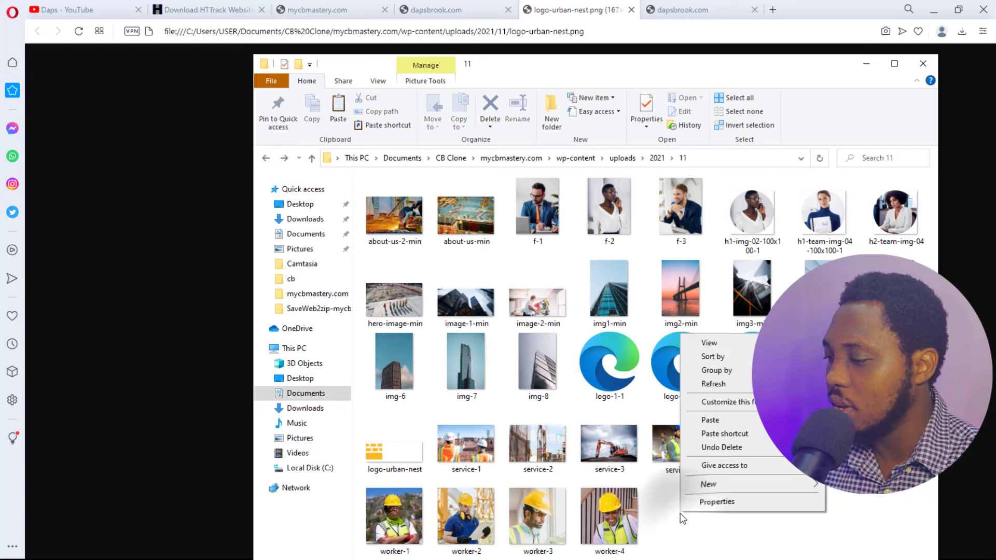
left_click(706, 418)
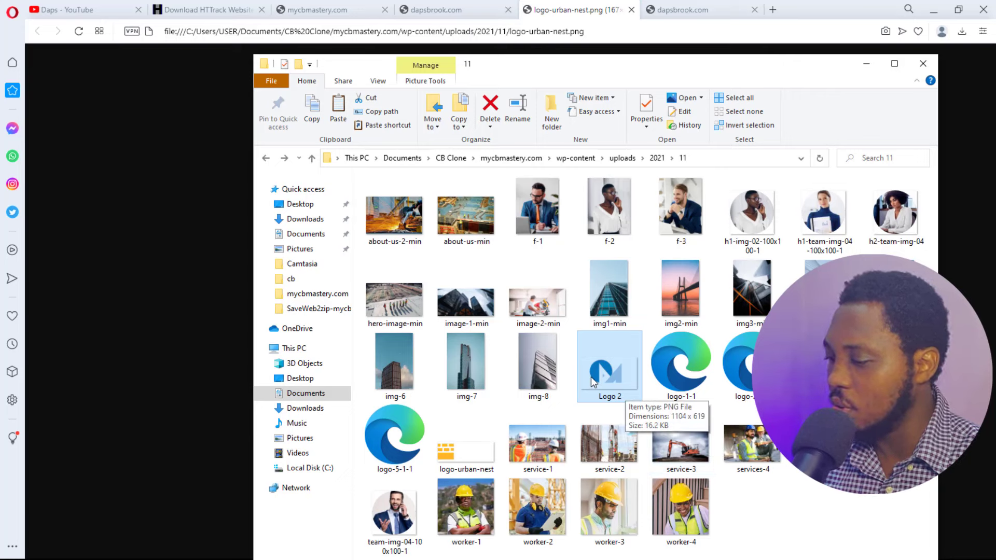
right_click(457, 473)
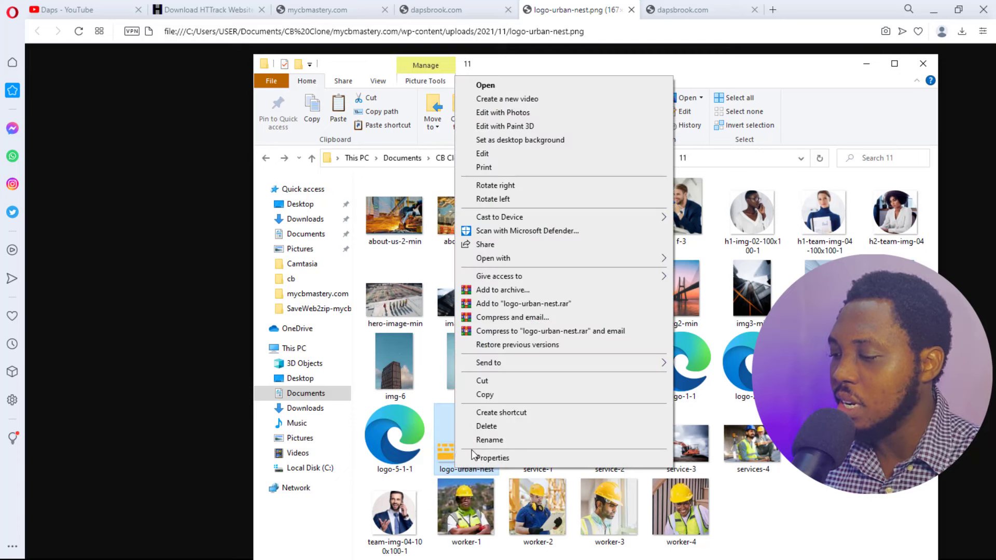
left_click(484, 441)
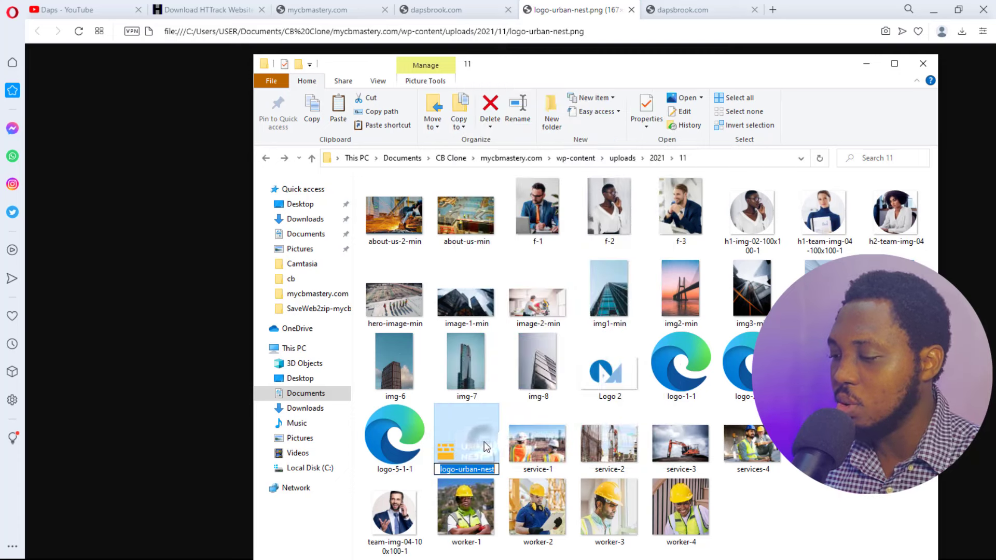
right_click(466, 468)
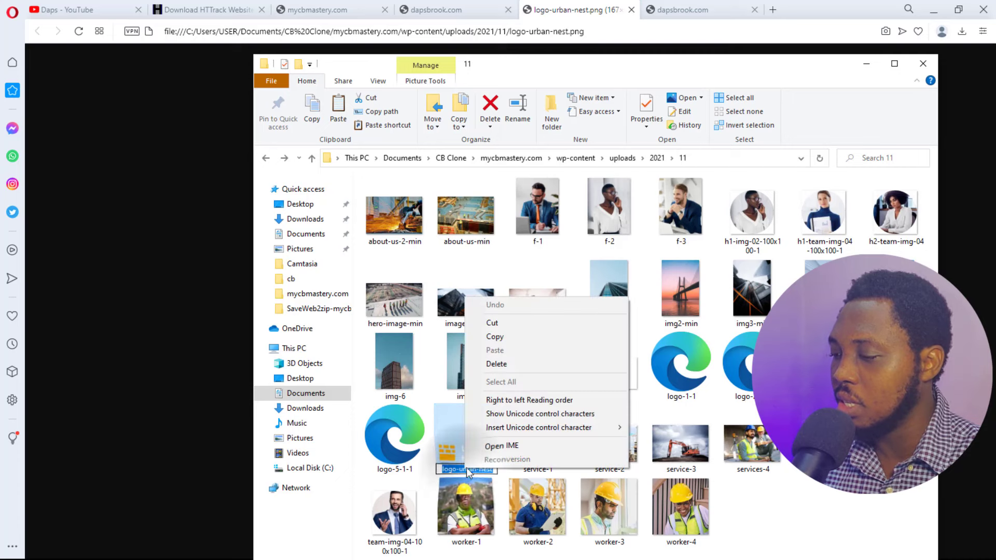
left_click(496, 336)
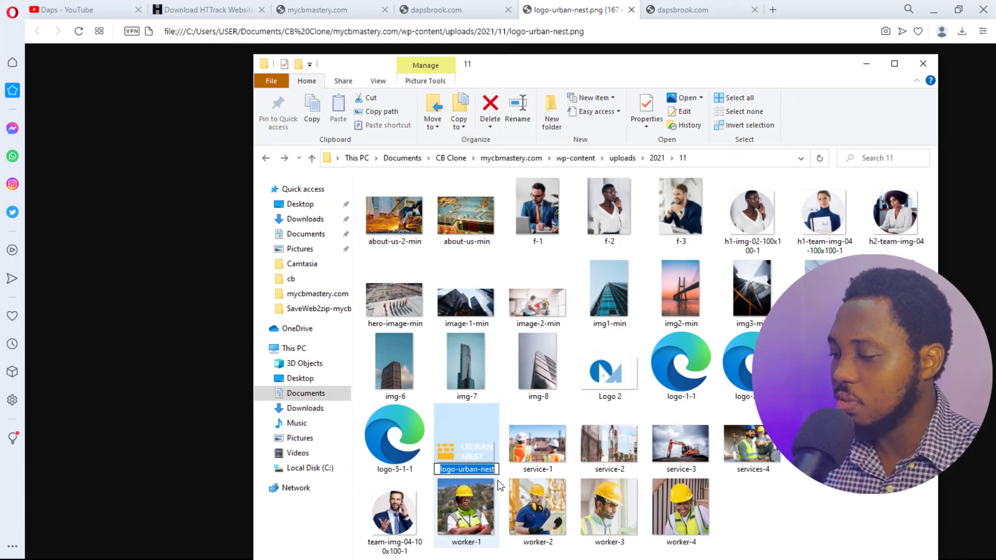
key("Home")
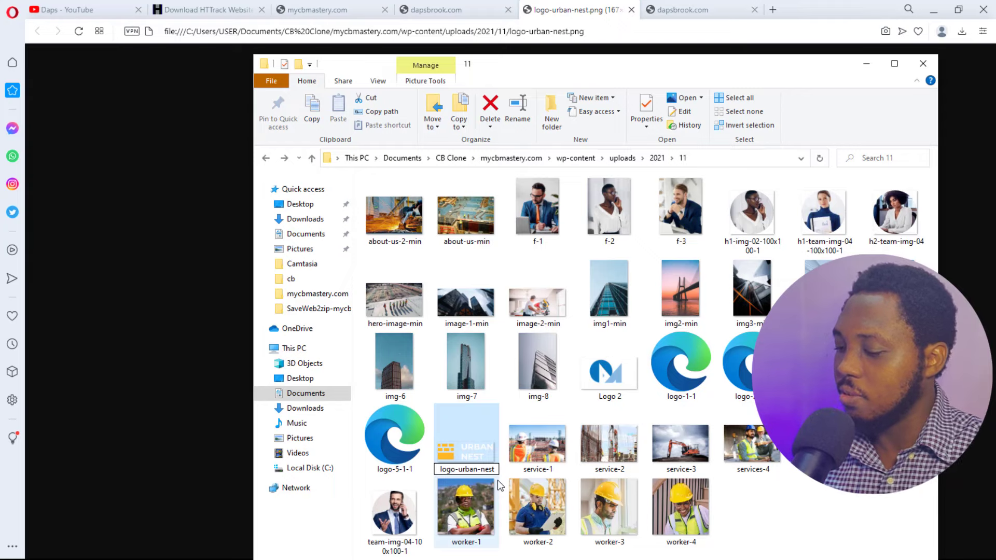
type("-old")
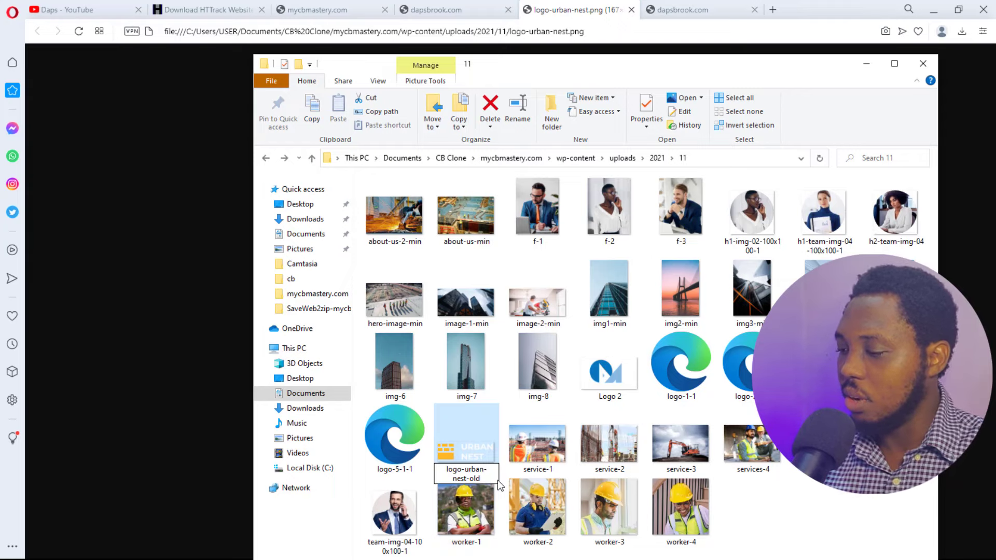
key("Return")
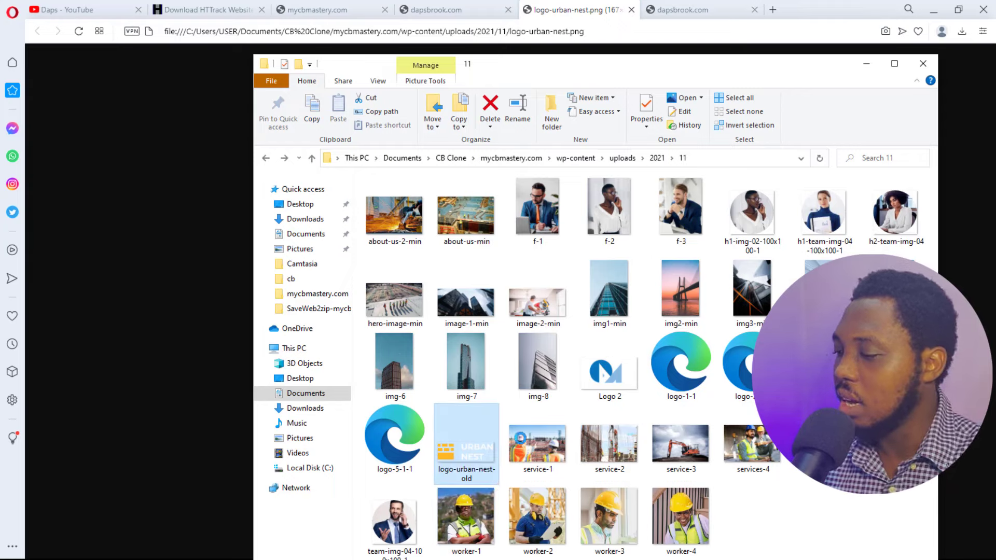
- Rename the pasted Logo 2 file to logo-urban-nest
double_click(607, 384)
right_click(608, 386)
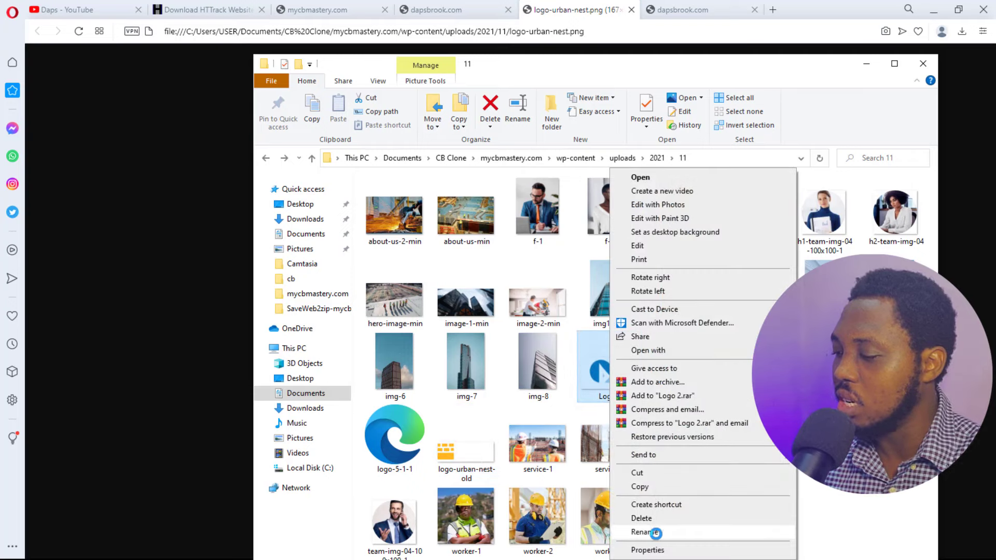
left_click(646, 530)
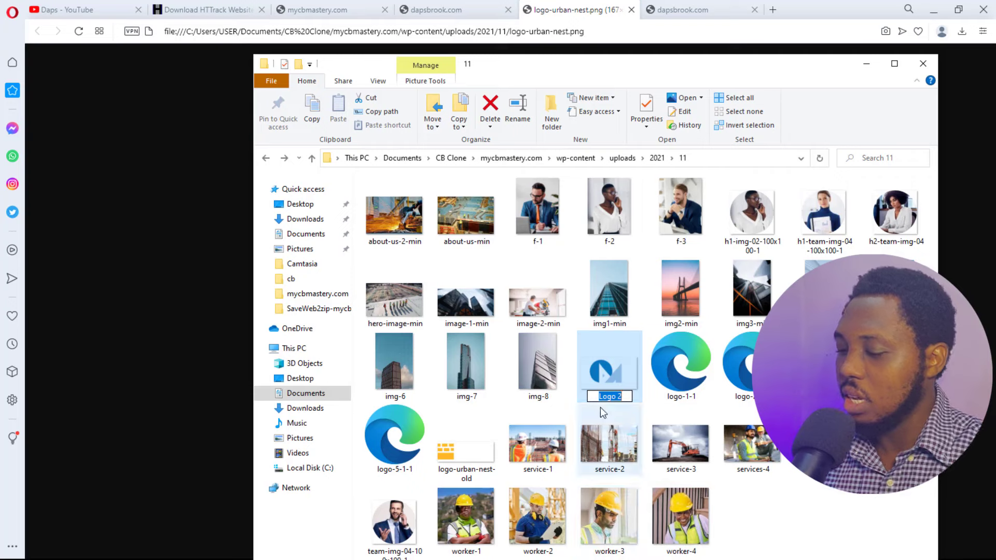
key("ctrl+v")
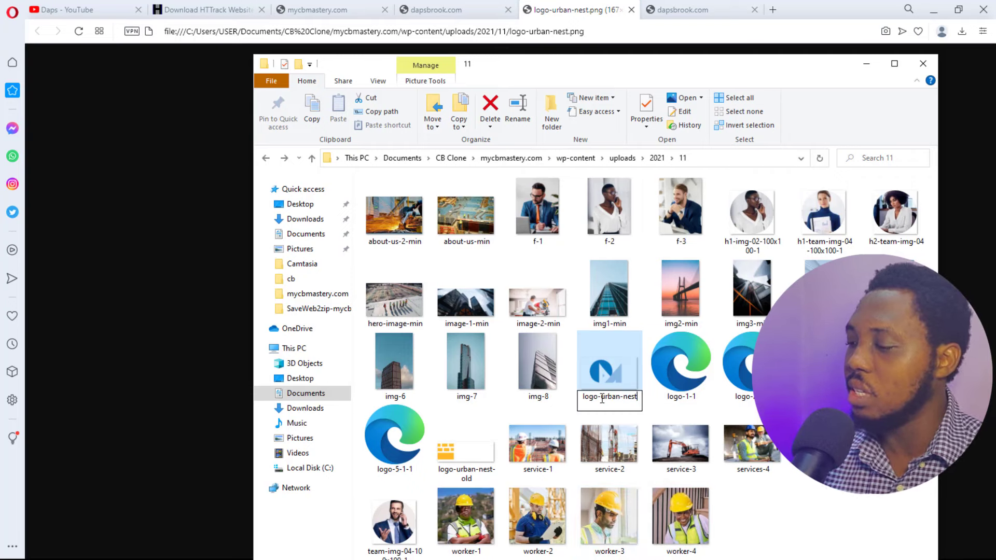
key("Return")
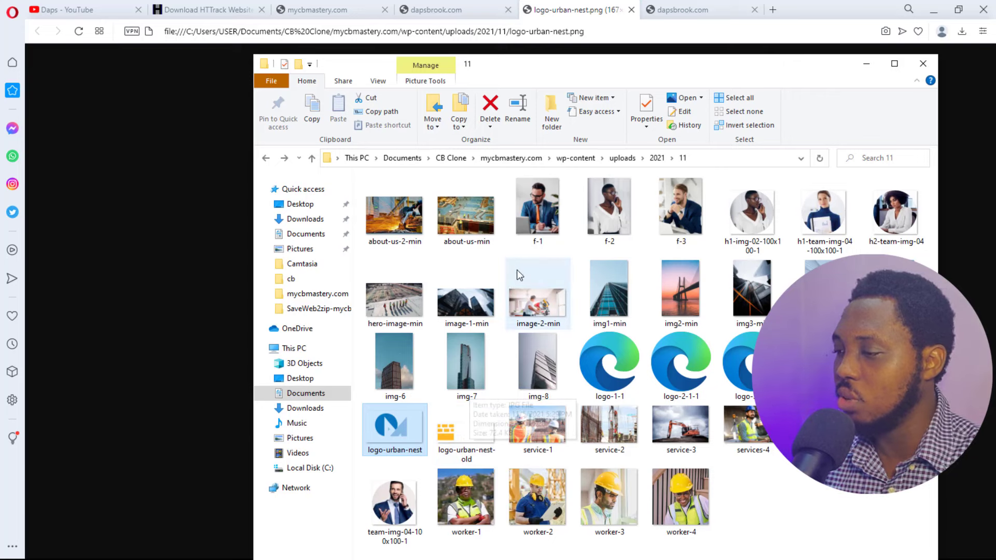
- Go up to CB Clone, then reload the local dapsbrook.com tab to show the new logo
left_click(451, 158)
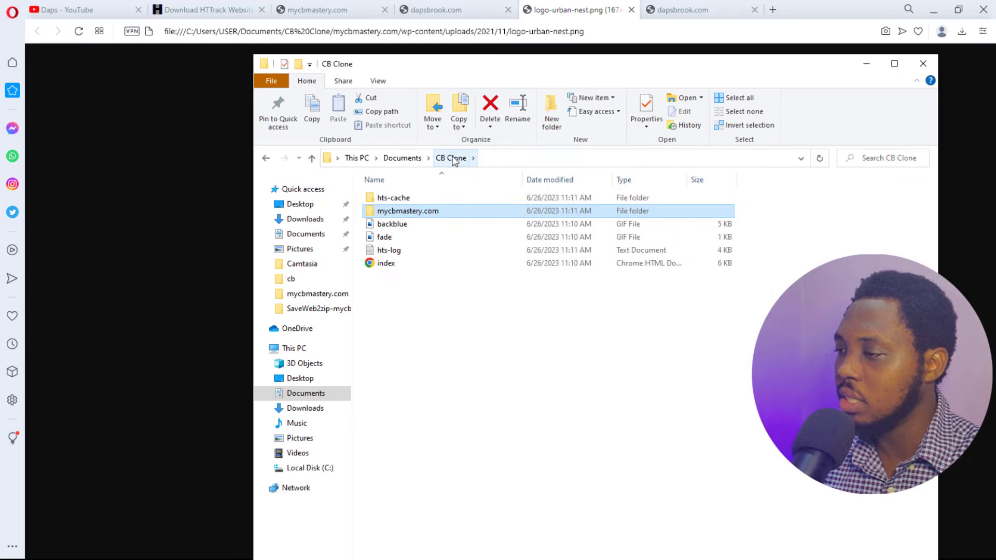
left_click(684, 10)
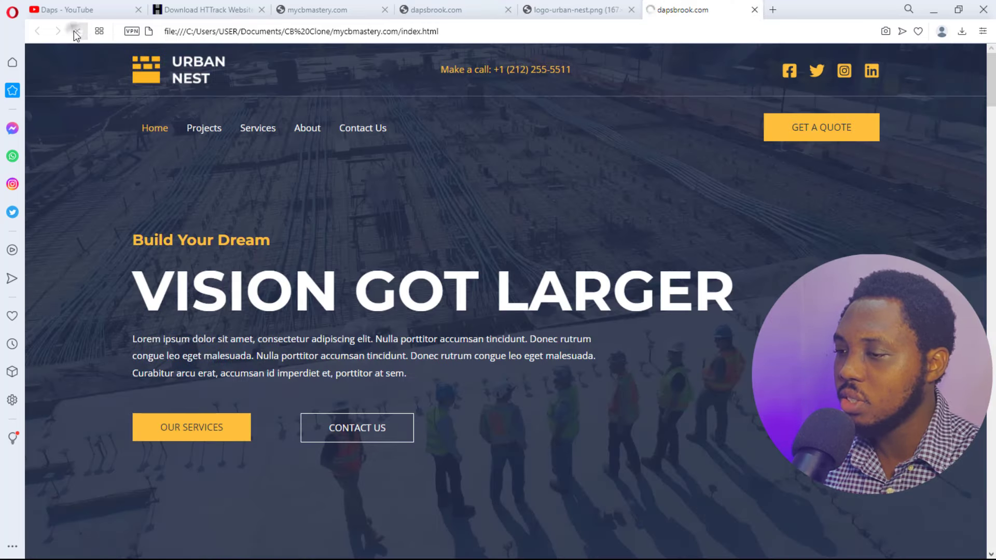
left_click(76, 31)
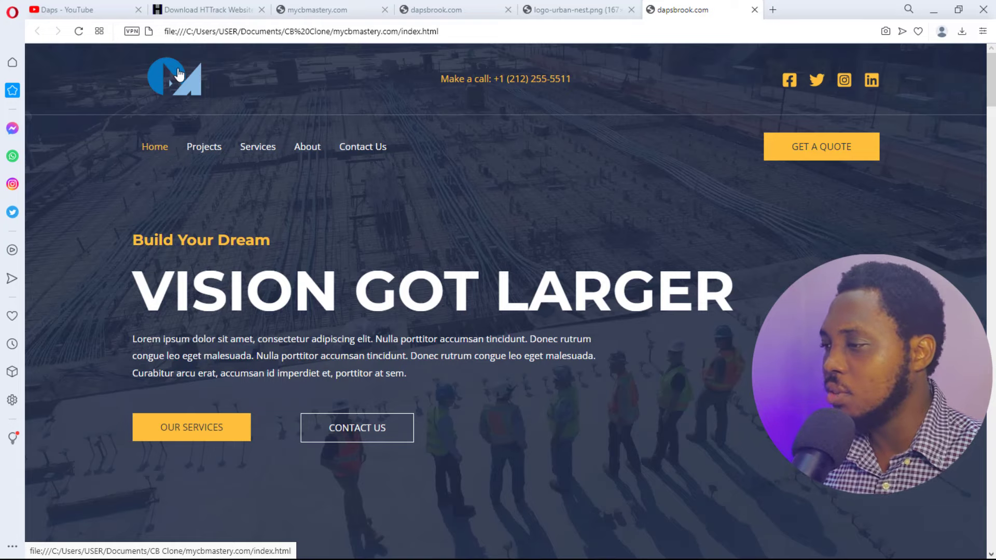
- Open hPanel in a new tab, switch the third plan to dapsbrook.com, and open a blank tab
left_click(774, 9)
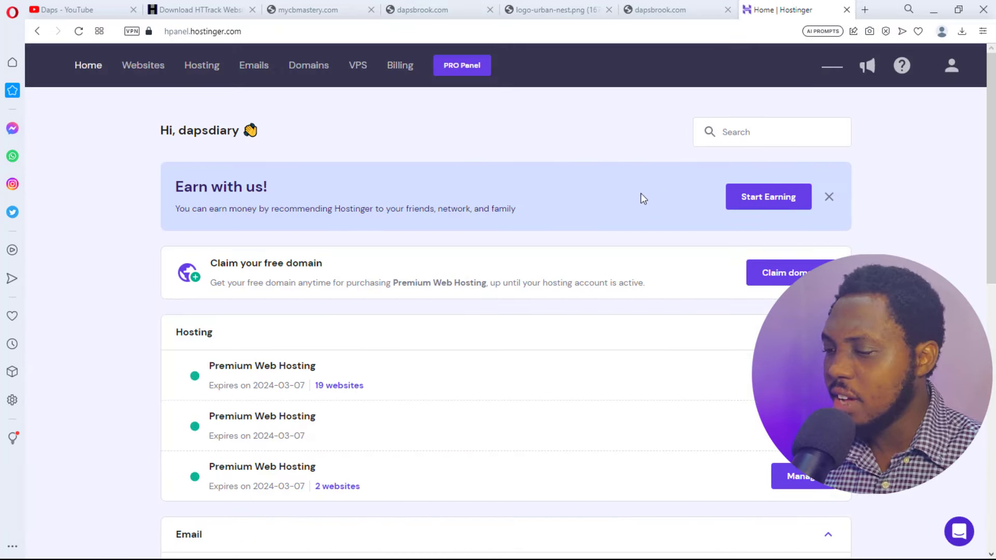
left_click(794, 483)
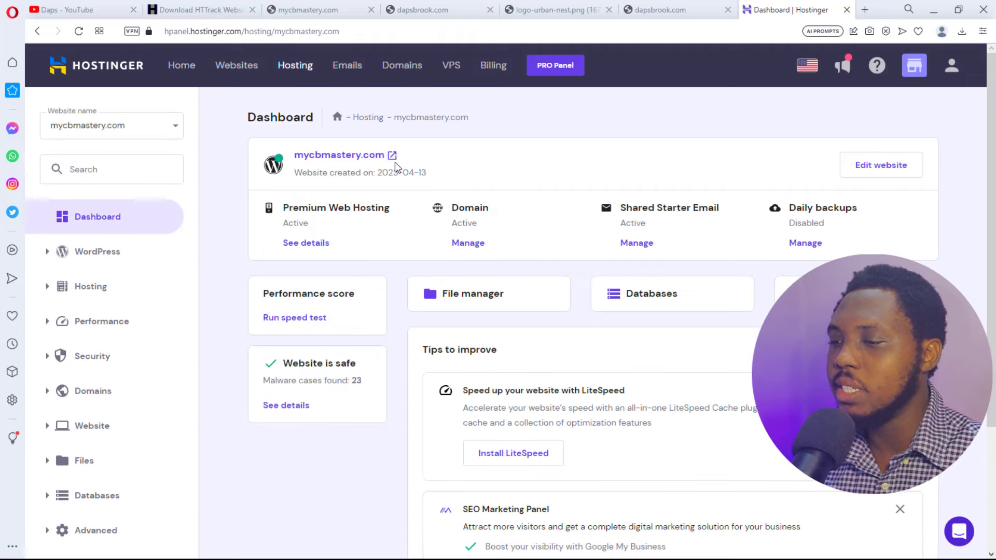
left_click(175, 129)
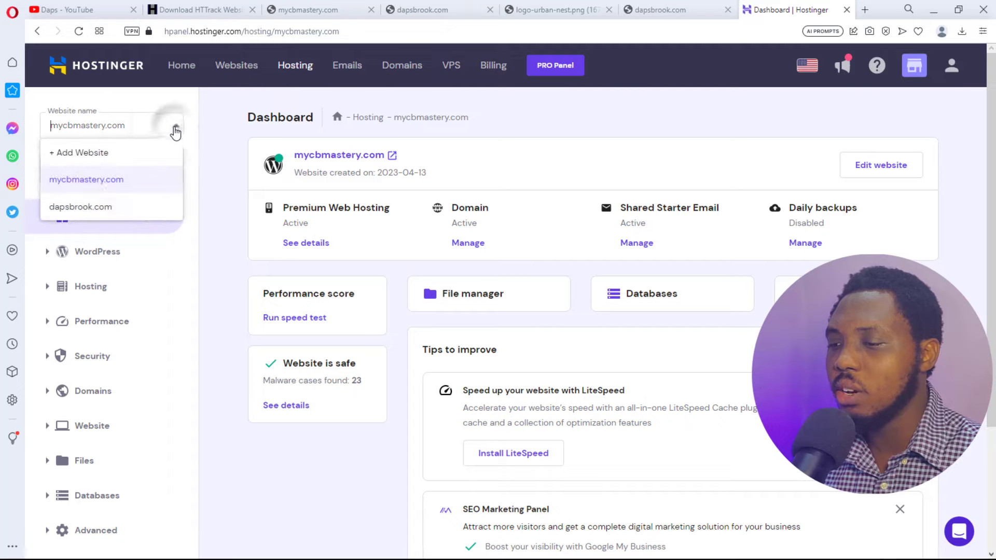
left_click(83, 206)
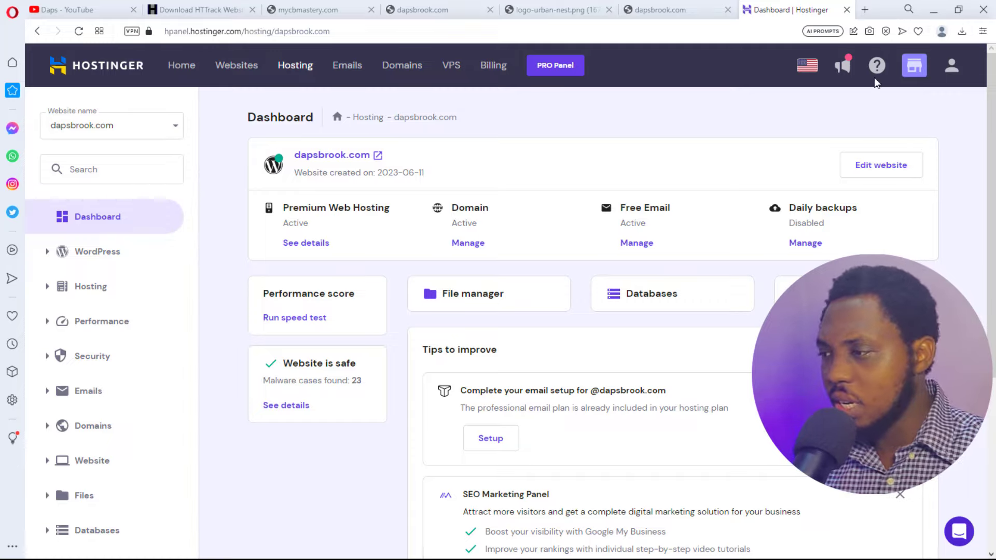
left_click(864, 9)
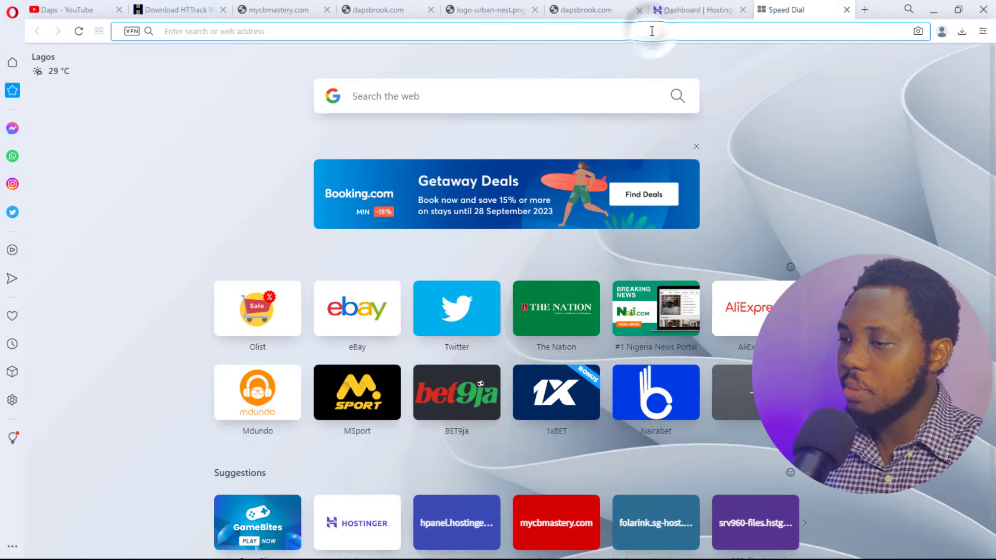
- Check the live dapsbrook.com site, then open File Manager with access to dapsbrook.com's files only
type("dapsbrook.com")
key("Return")
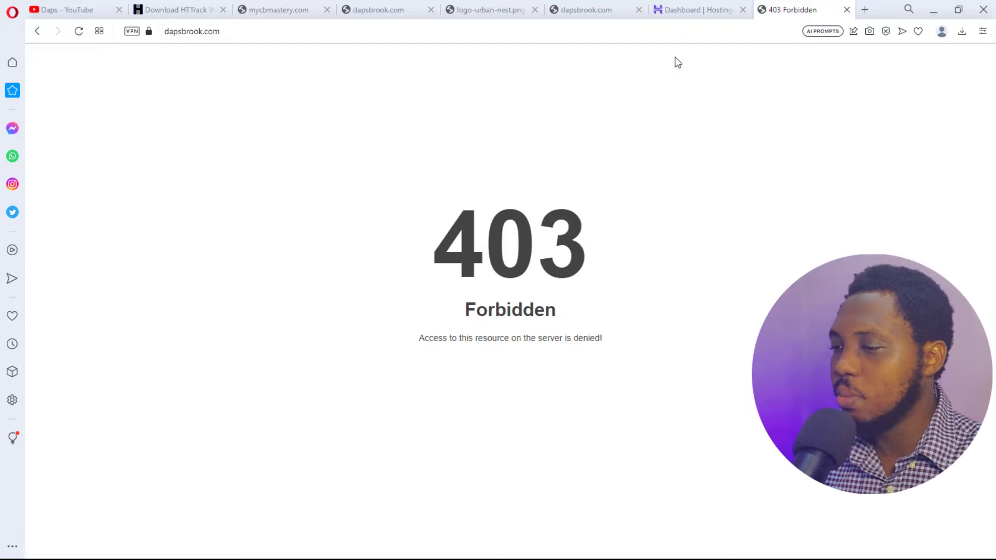
left_click(692, 13)
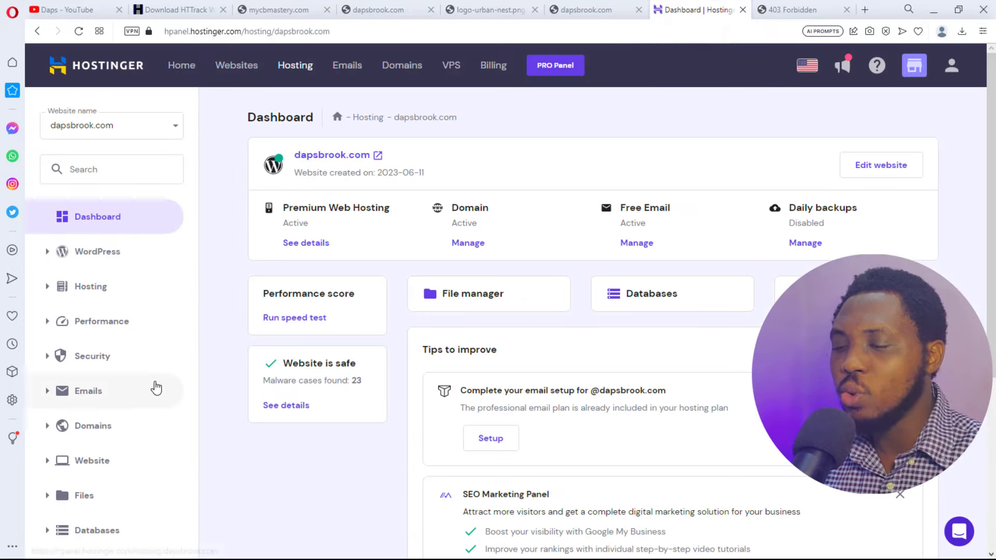
scroll(151, 388, "down", 1)
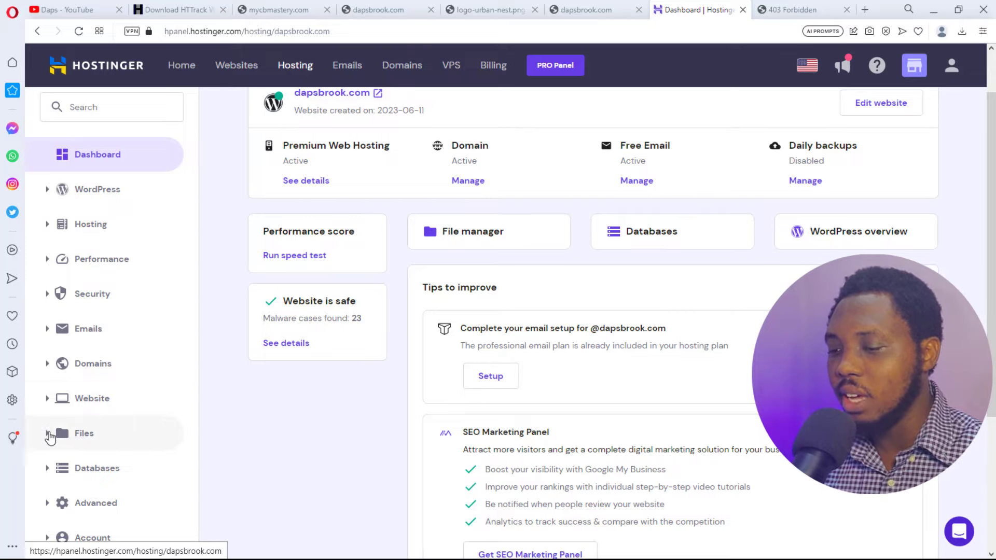
left_click(48, 434)
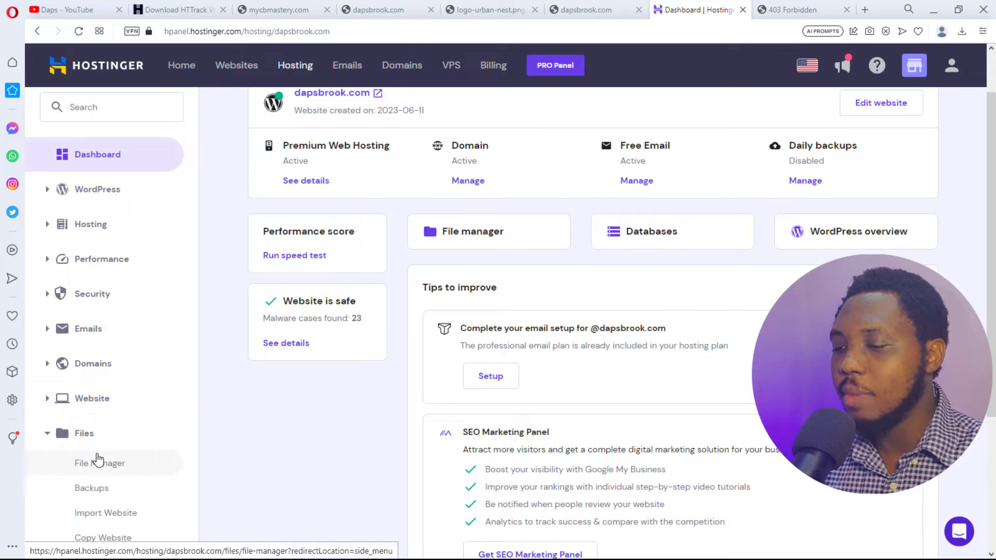
left_click(99, 461)
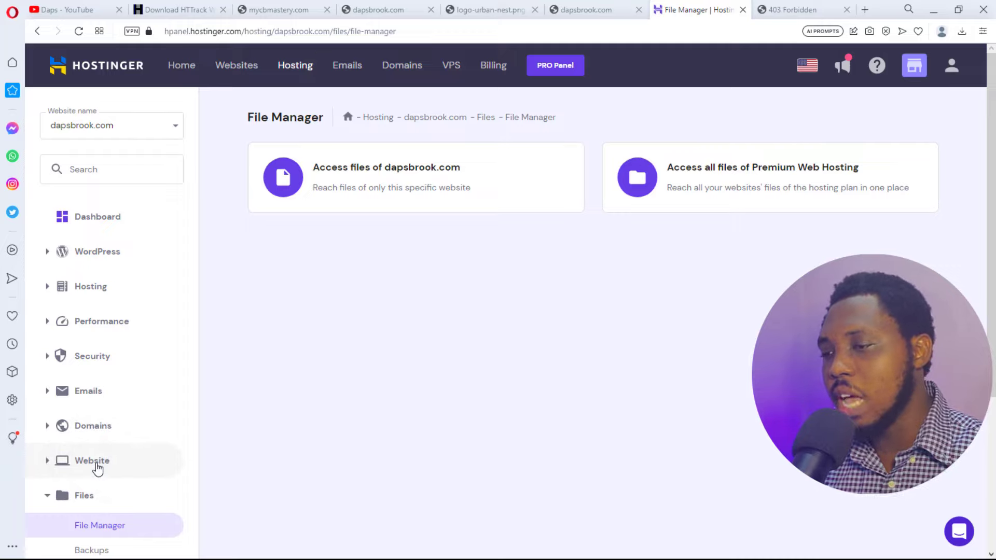
left_click(82, 167)
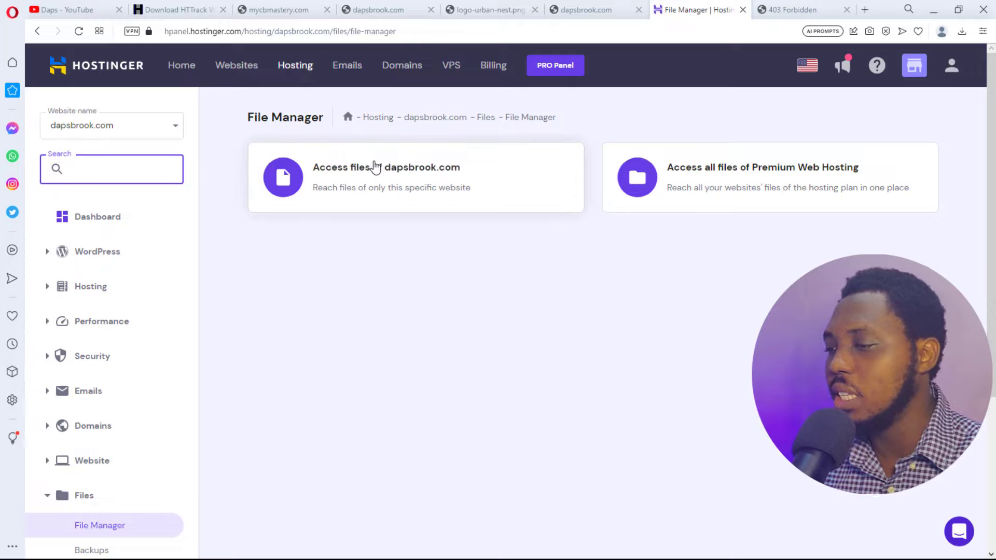
left_click(382, 186)
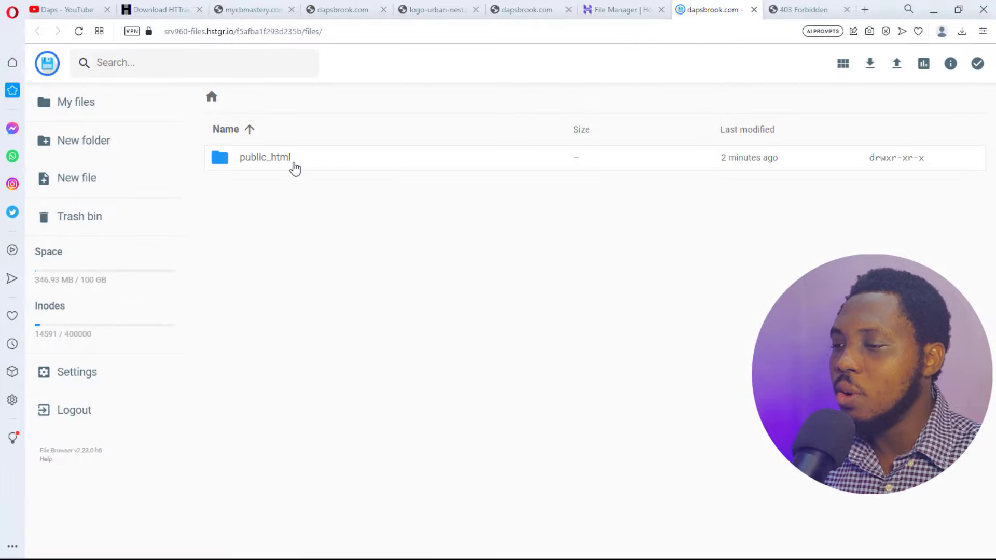
- Open the empty public_html folder and bring the local CB Clone Explorer window forward
left_click(261, 162)
left_click(261, 163)
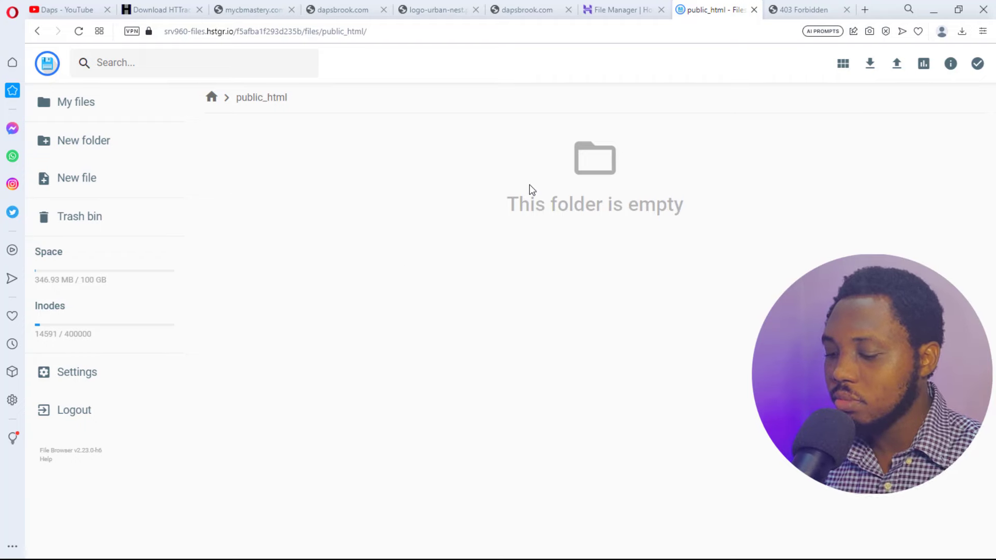
key("alt+Tab")
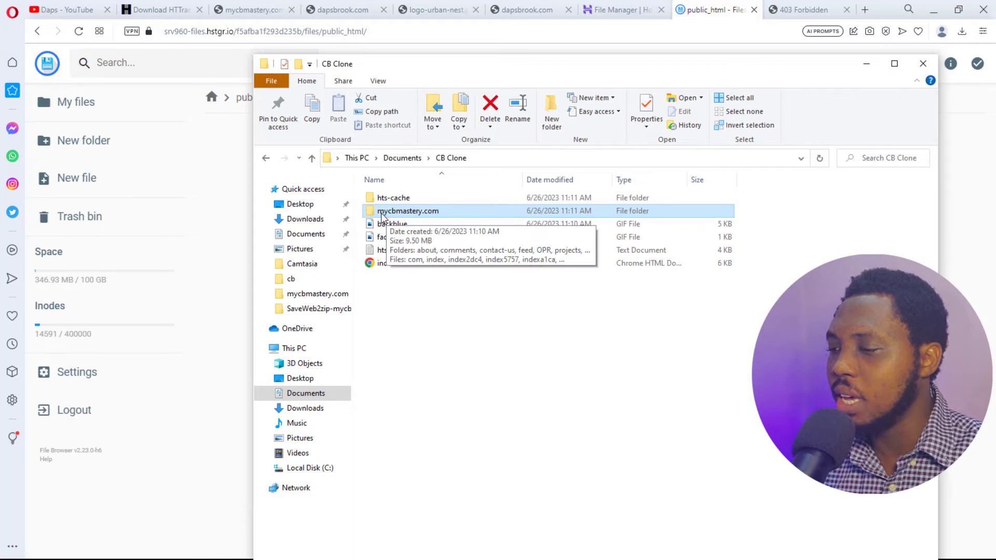
- Compress the mycbmastery.com folder into a zip in CB Clone and move the Explorer window aside
left_click(409, 211)
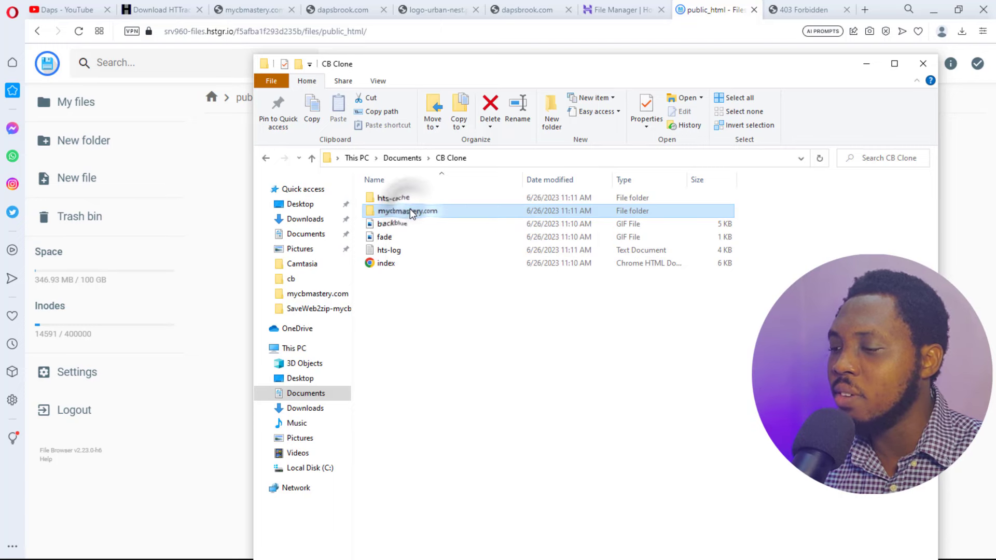
double_click(409, 210)
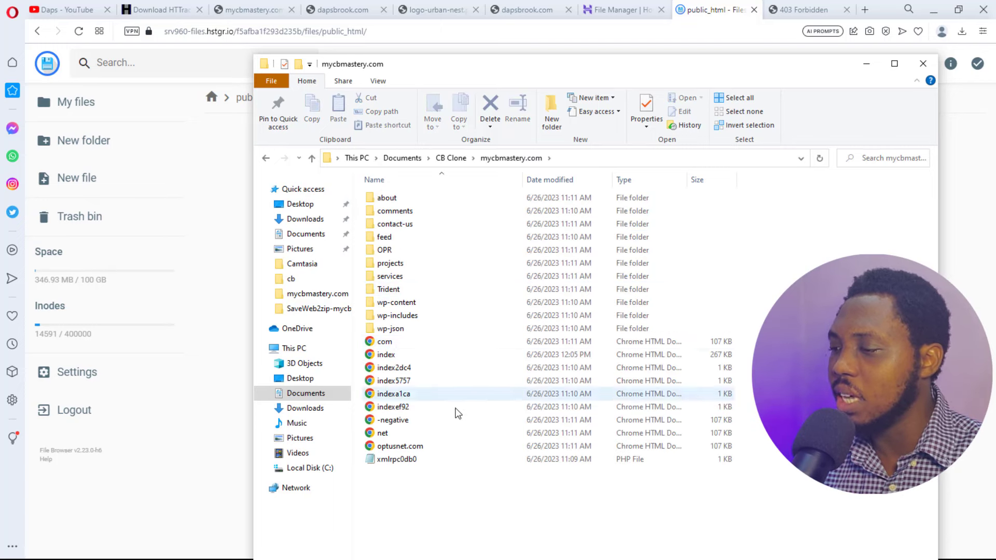
left_click(444, 160)
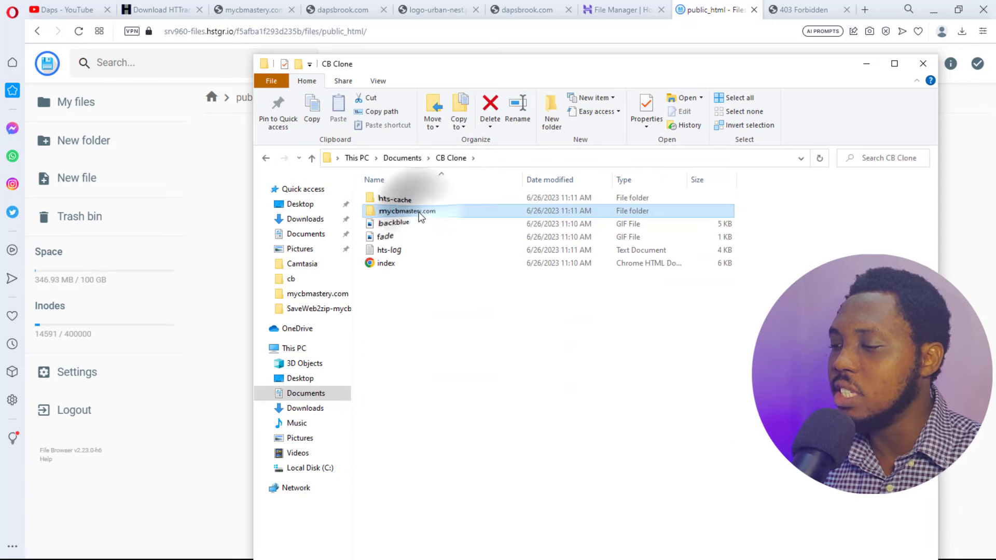
right_click(420, 213)
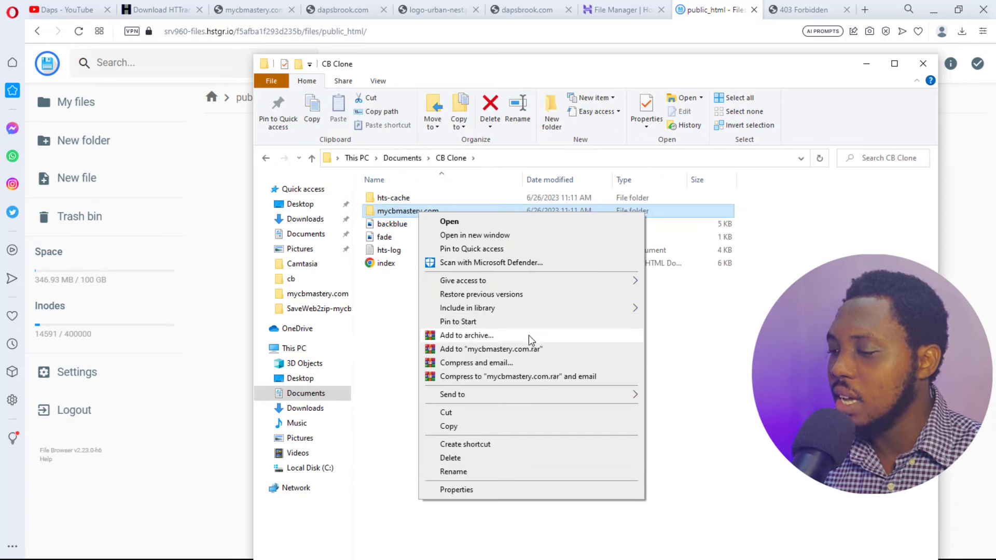
mouse_move(544, 396)
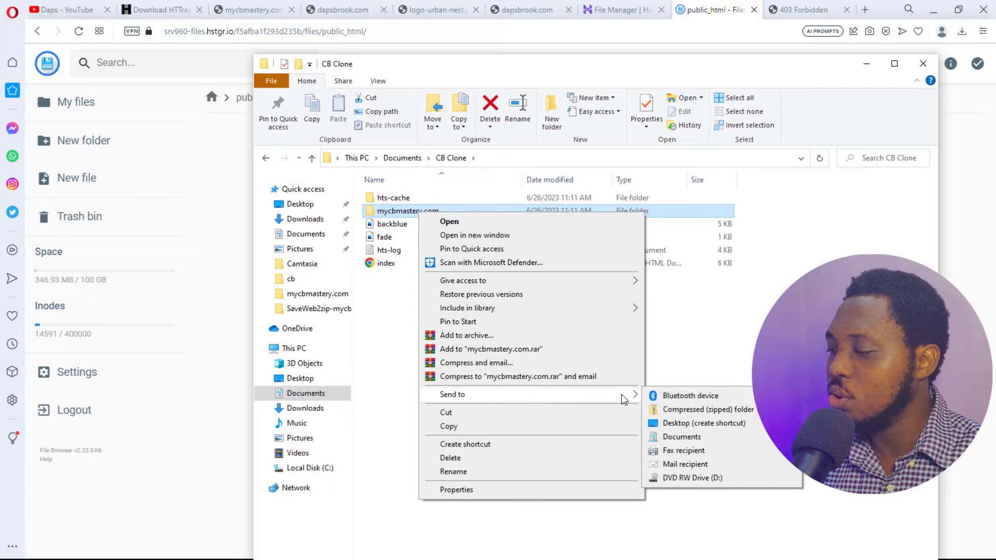
left_click(684, 409)
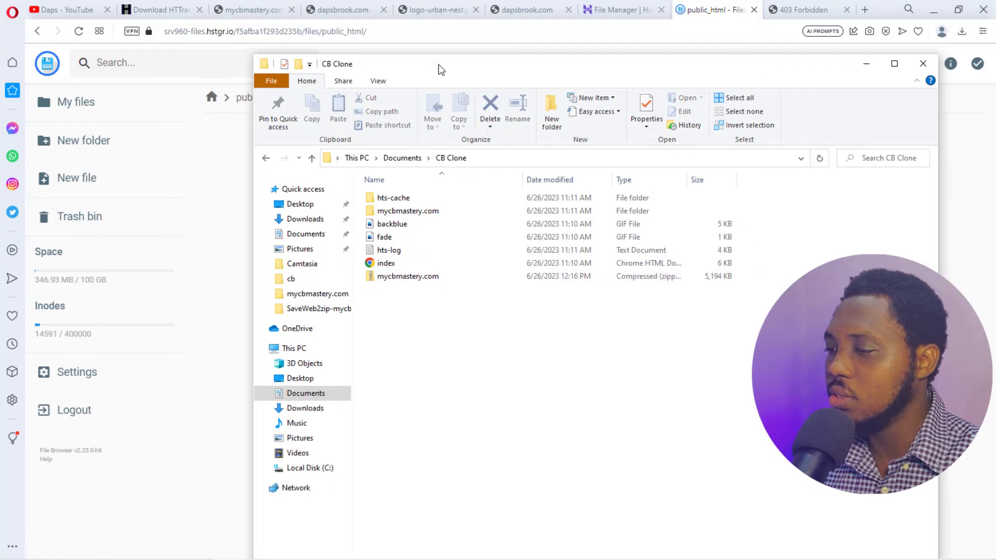
mouse_move(440, 71)
left_mouse_down()
mouse_move(551, 240)
mouse_move(611, 190)
left_mouse_up()
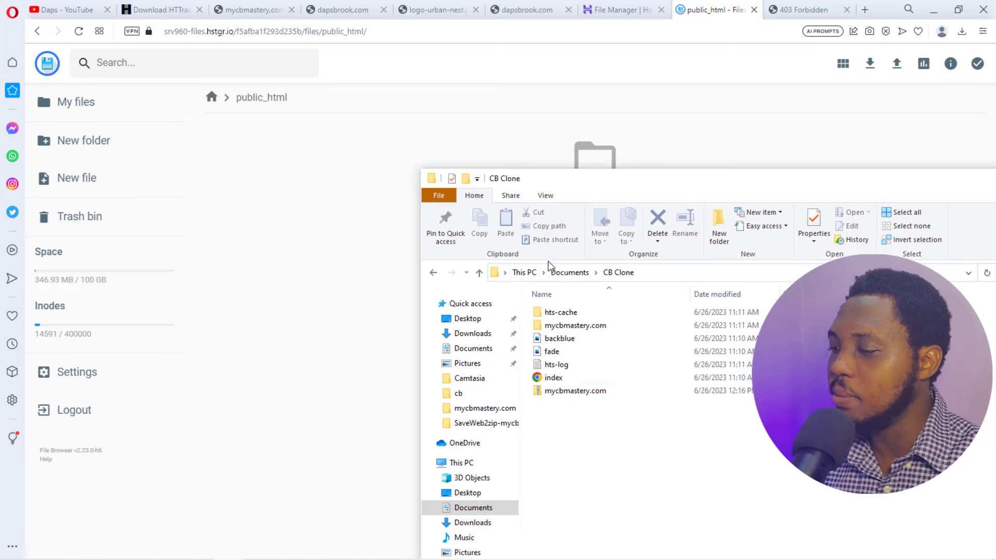
- Upload the mycbmastery.com zip from Explorer into public_html, ending with the 5.07 MB file selected
left_click_drag(542, 392, 313, 283)
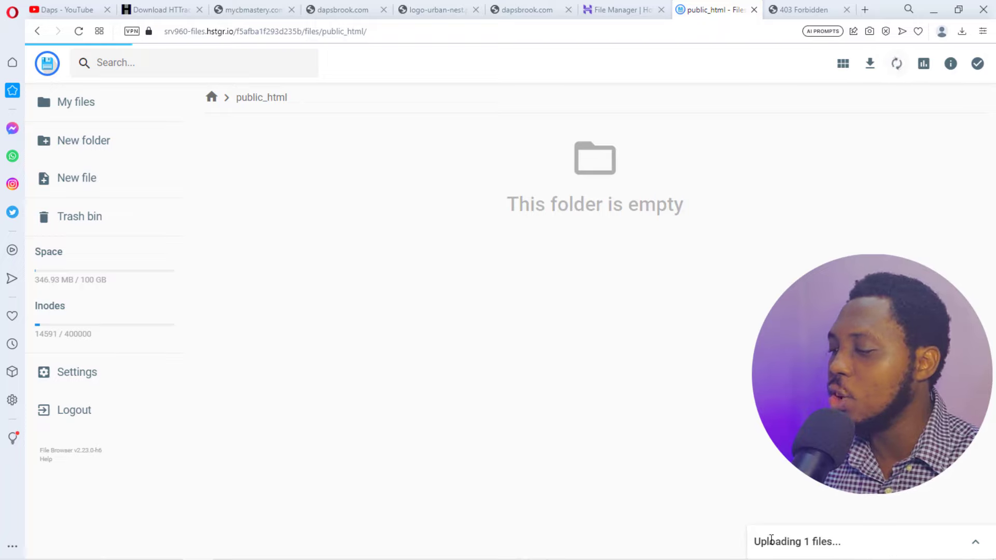
left_click(975, 541)
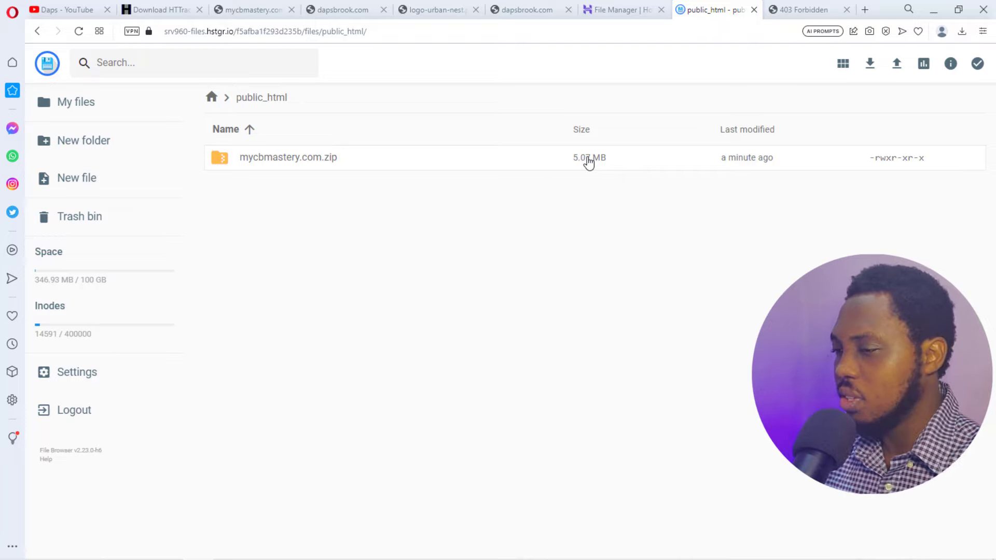
left_click(309, 161)
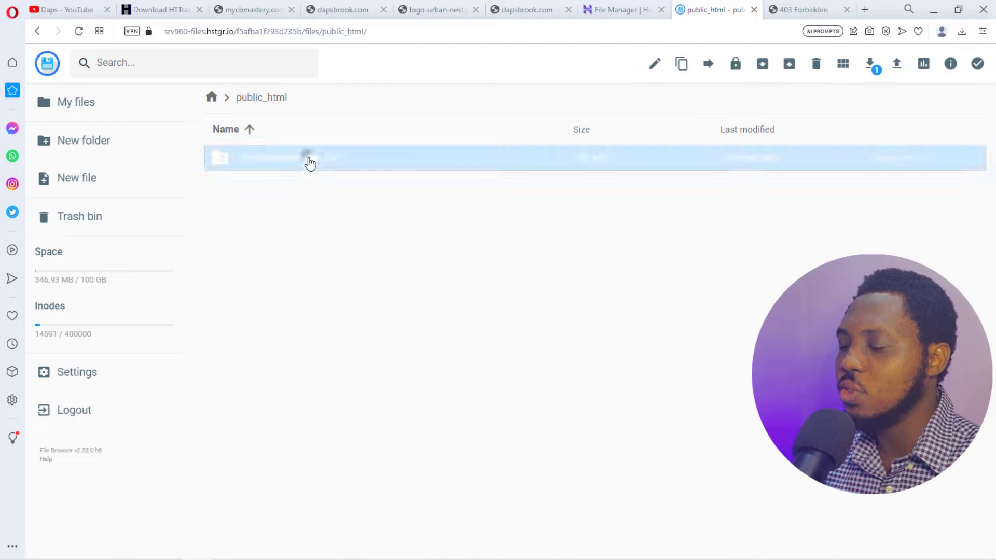
- Extract mycbmastery.com.zip into a new folder named DAPS
right_click(309, 161)
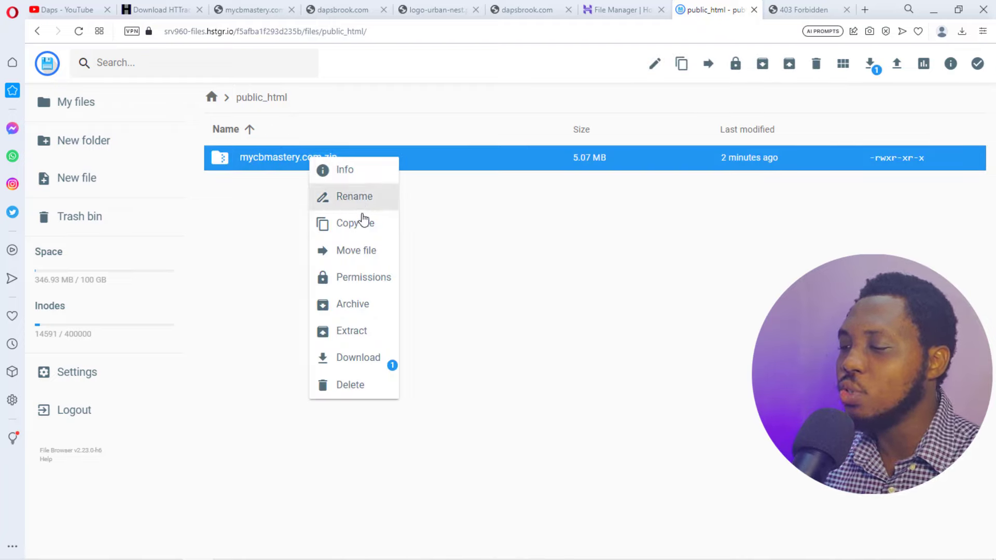
left_click(352, 335)
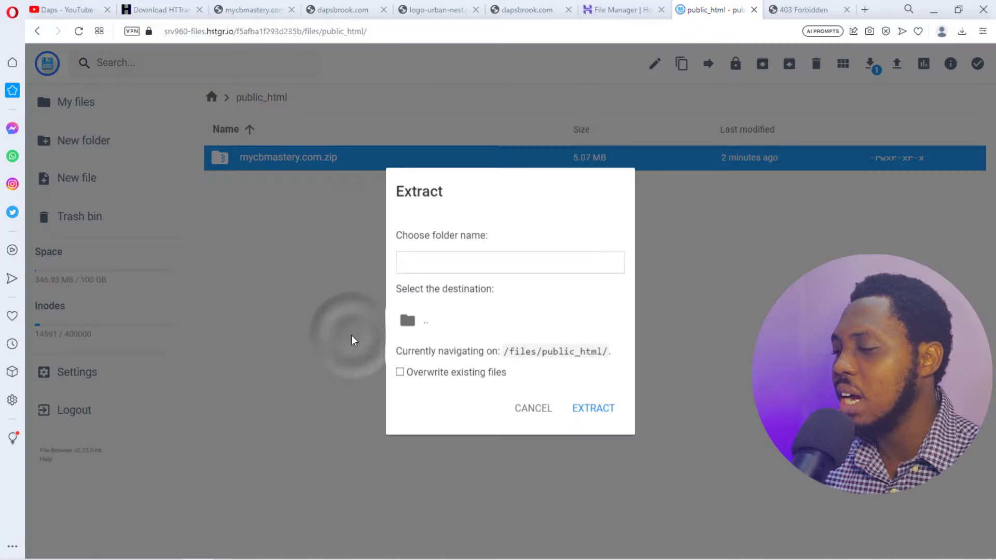
left_click(416, 262)
type("DAPS")
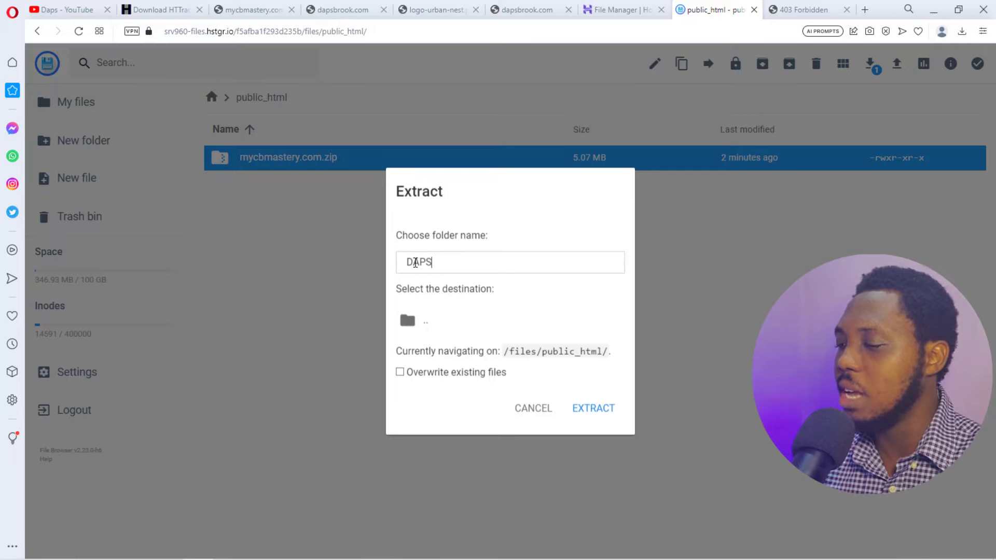
left_click(603, 409)
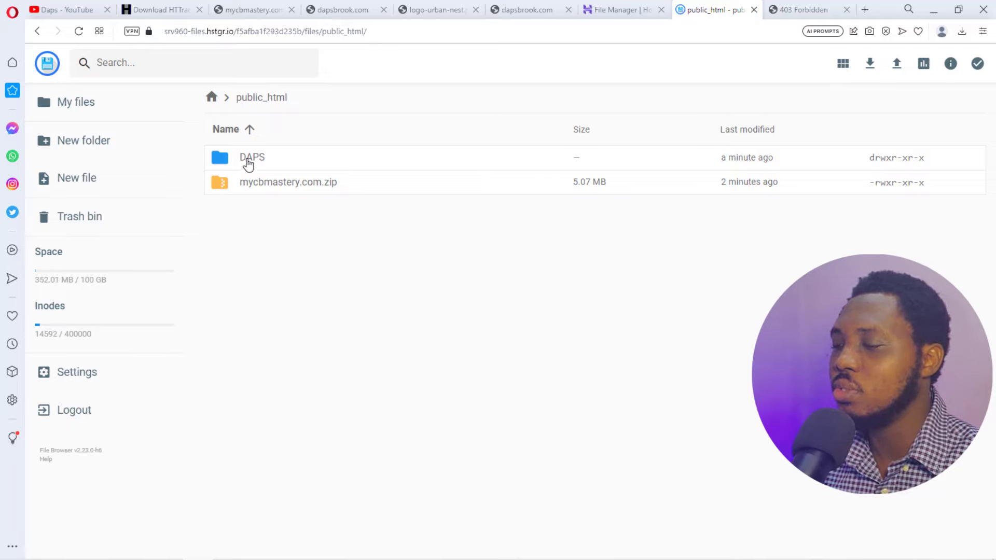
- Browse into DAPS/mycbmastery.com to view the extracted site files, then switch to the dapsbrook.com tab
left_click(286, 160)
left_click(285, 159)
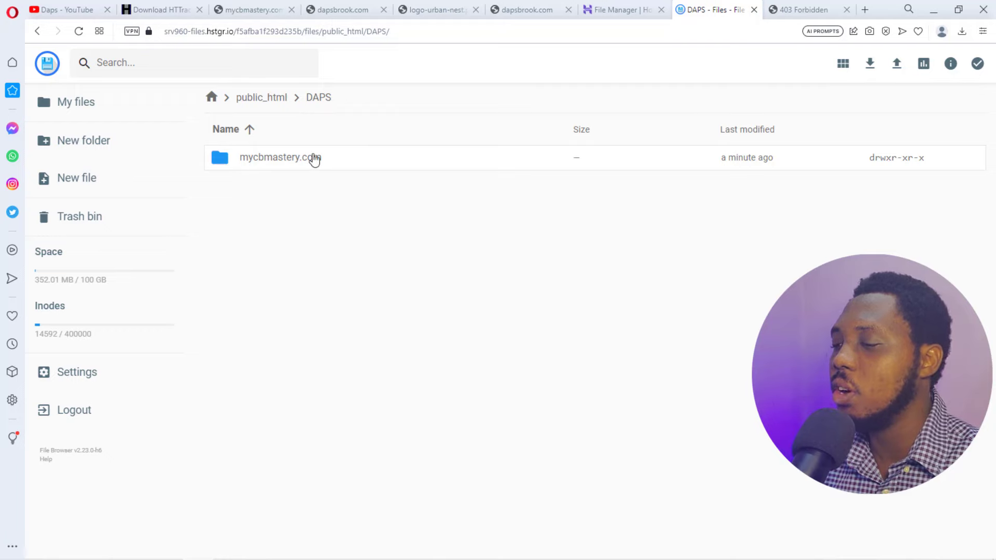
left_click(349, 160)
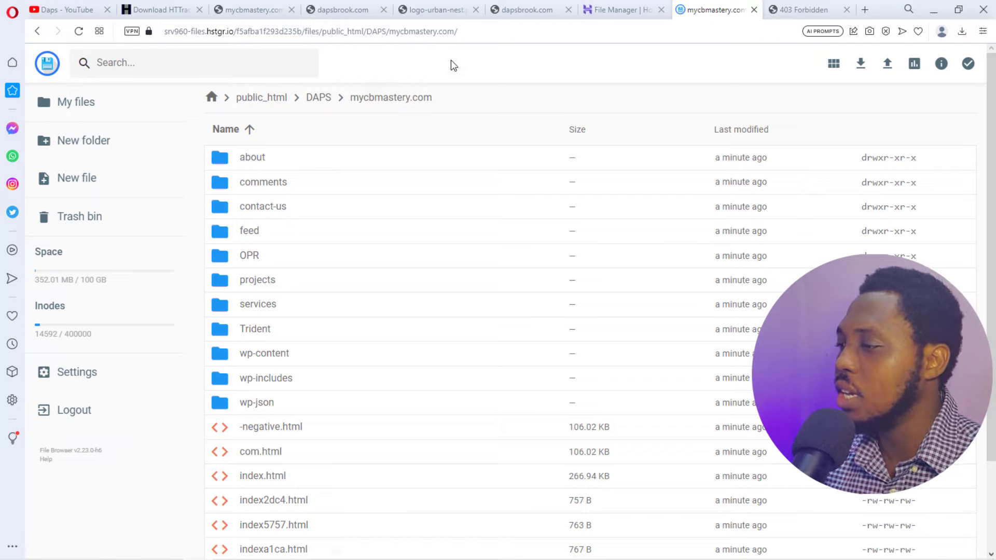
left_click(809, 7)
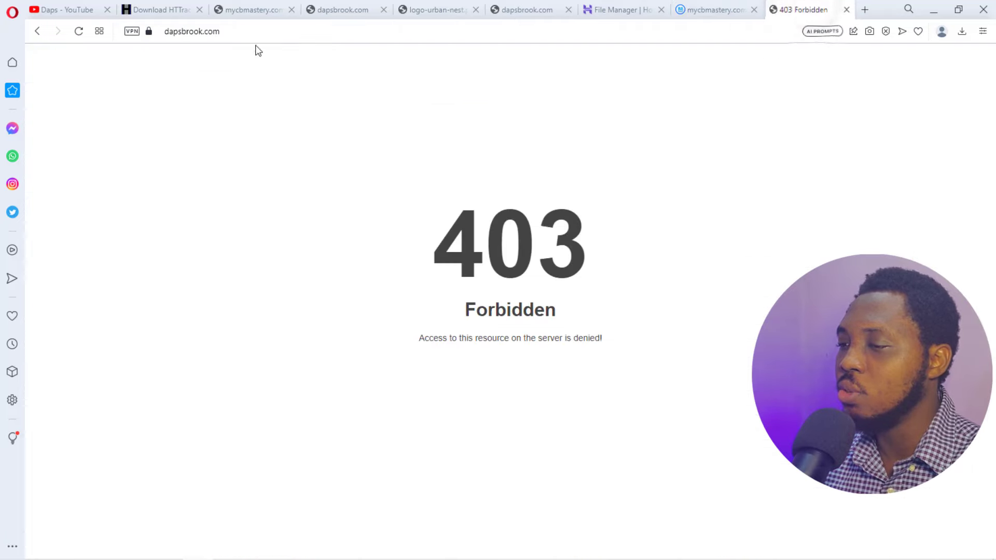
- Load dapsbrook.com/DAPS/mycbmastery.com to preview the cloned site, then return to File Manager
left_click(239, 31)
type("/DA")
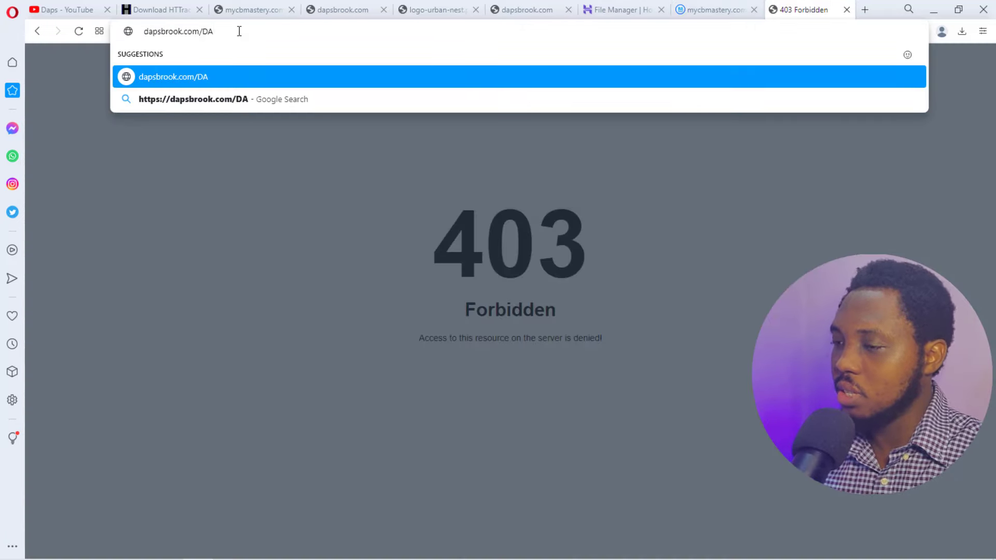
type("PS/")
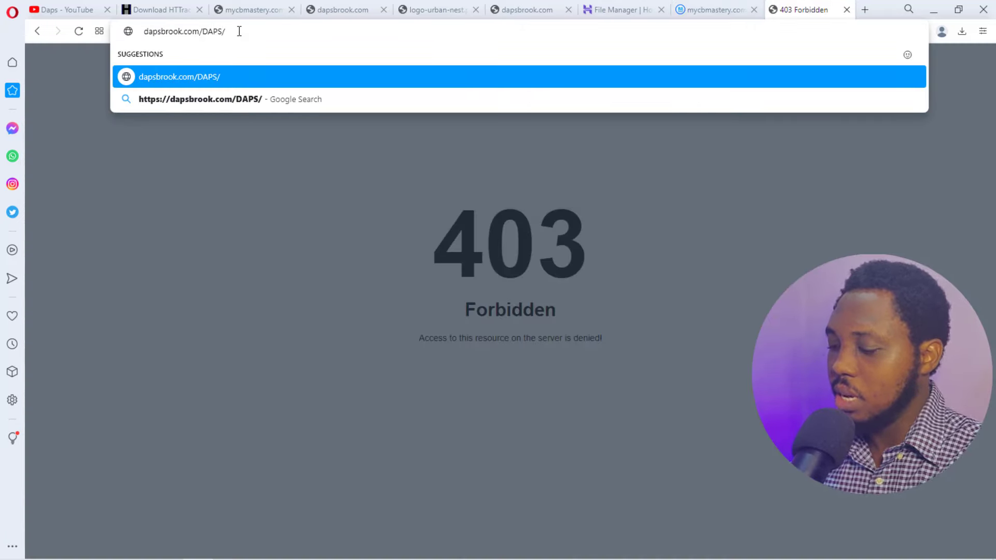
type("mycbmastery")
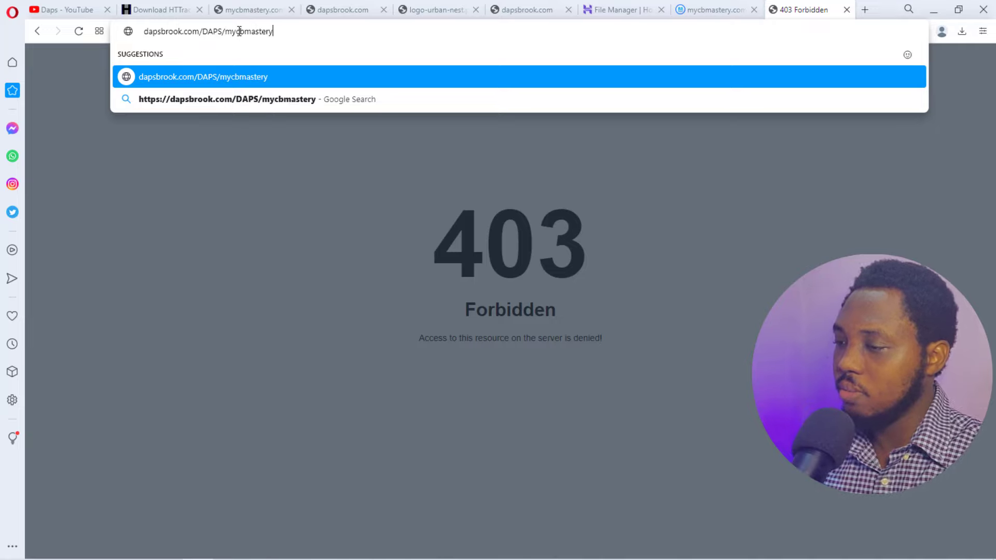
type(".com/")
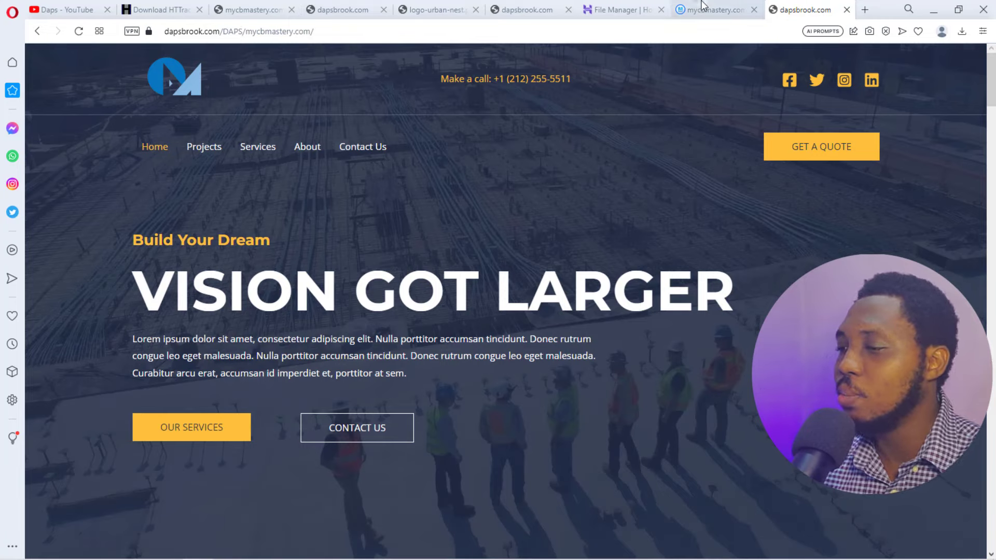
left_click(707, 10)
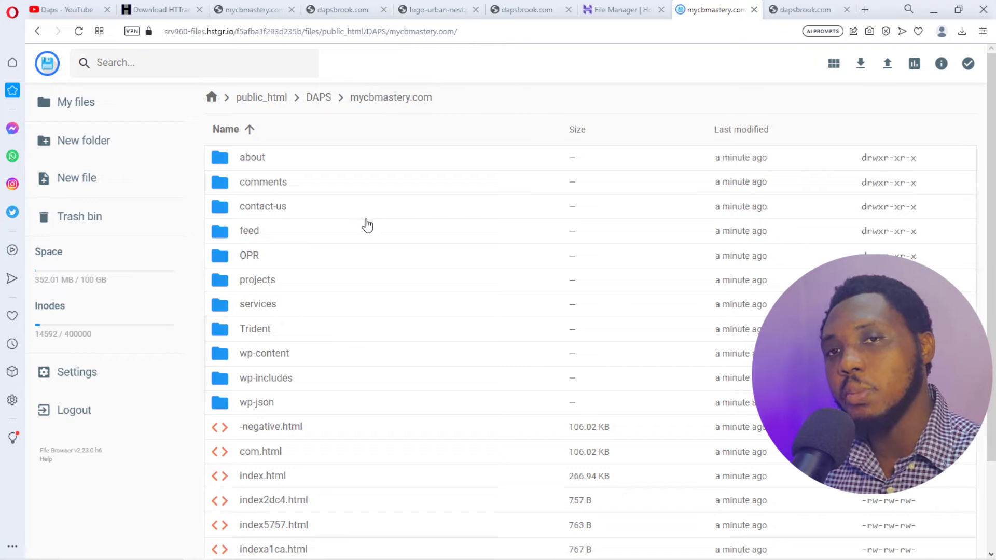
- Move all contents of mycbmastery.com up two levels into /public_html/
left_click(304, 168)
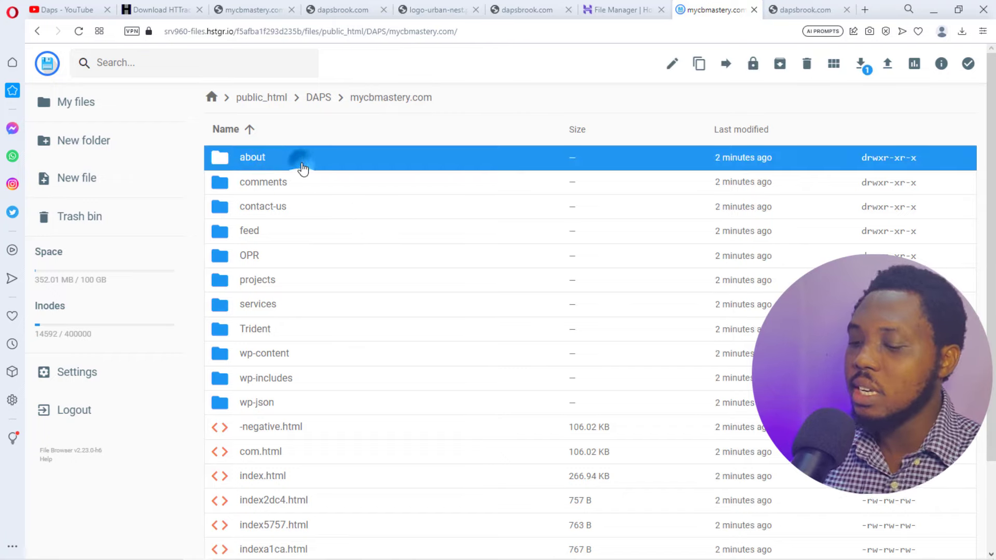
key("ctrl+a")
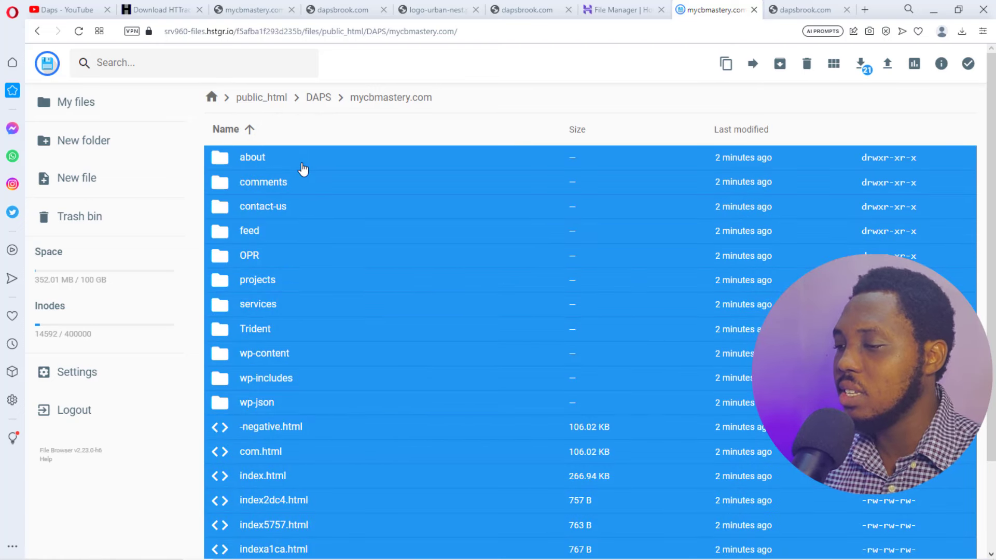
right_click(303, 169)
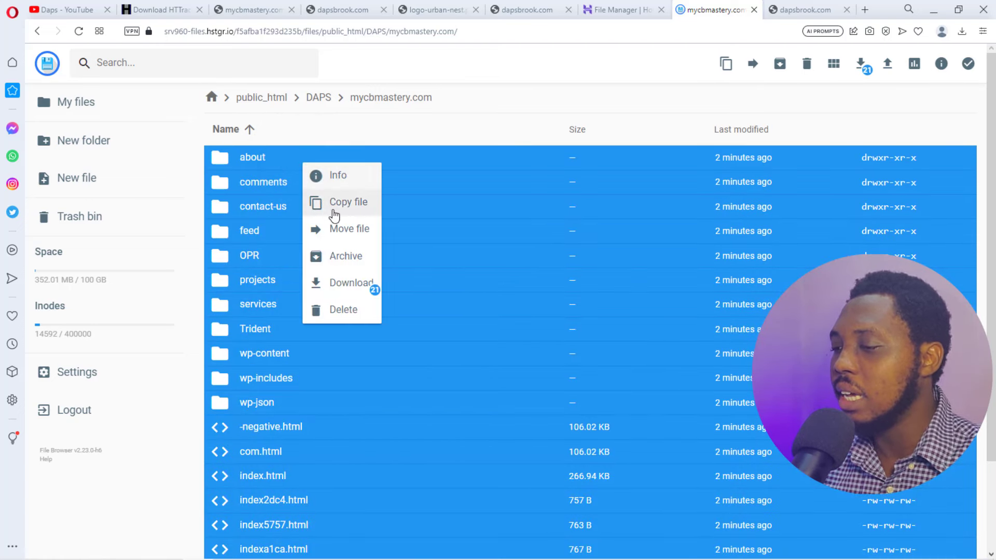
left_click(347, 232)
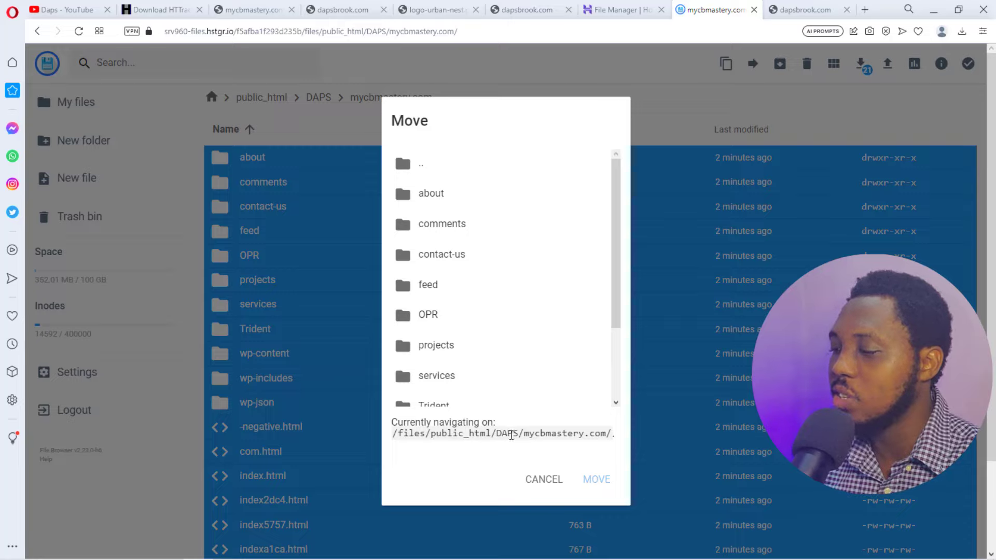
left_click(401, 167)
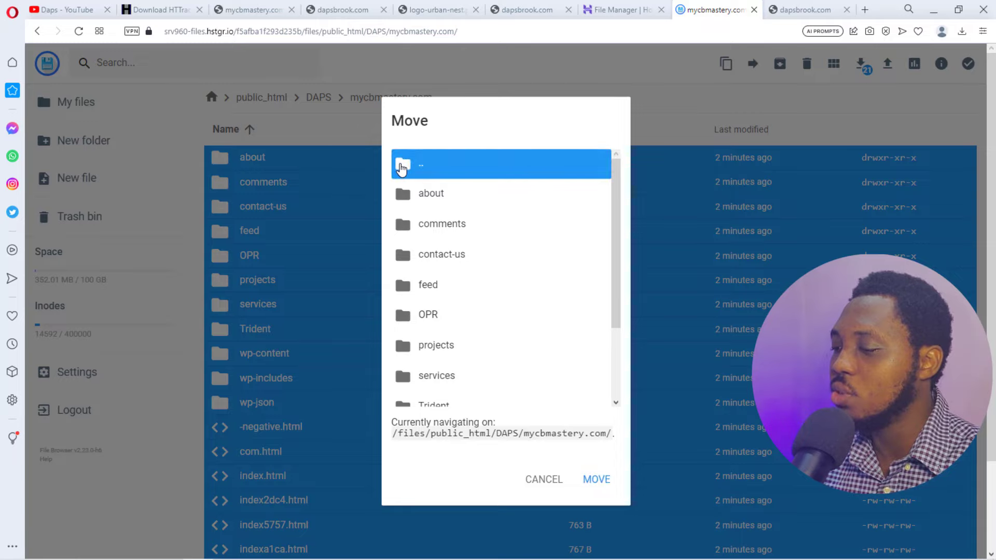
double_click(401, 167)
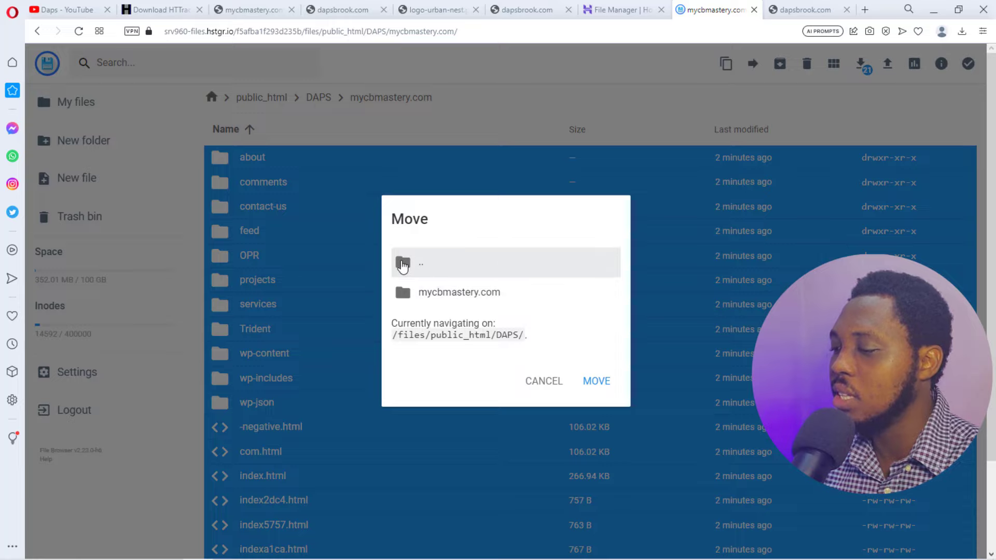
double_click(405, 260)
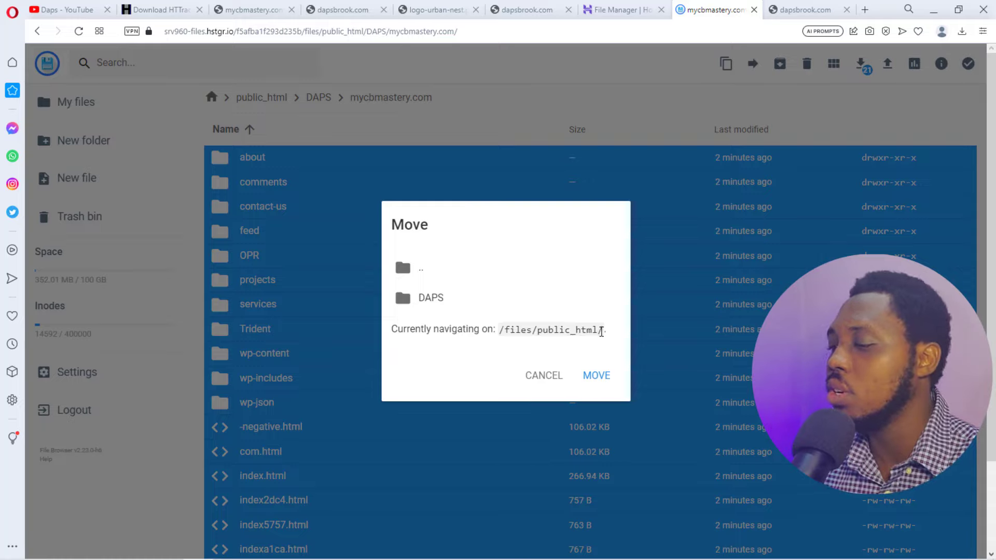
left_click(601, 377)
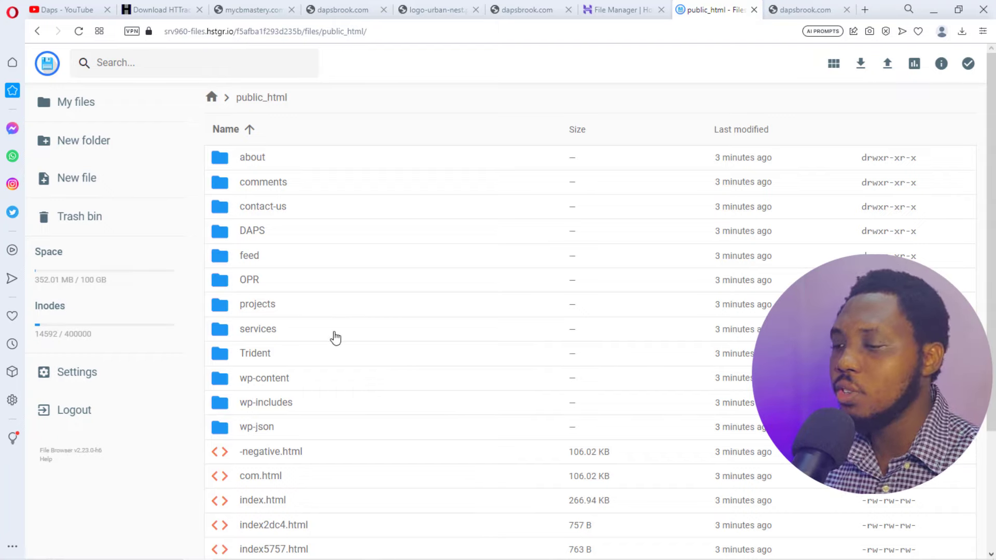
- Confirm DAPS/mycbmastery.com is empty, then permanently delete the DAPS folder from public_html
double_click(276, 232)
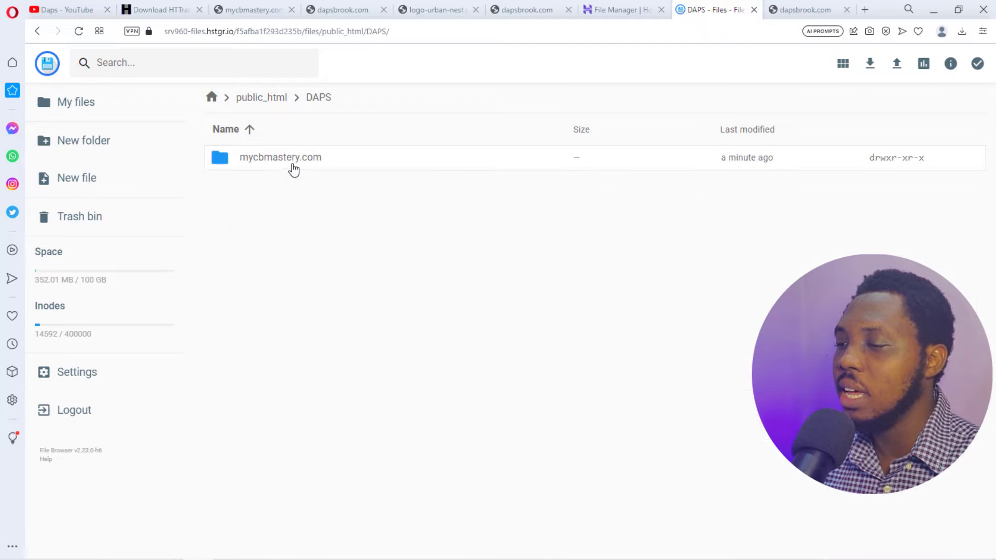
double_click(291, 166)
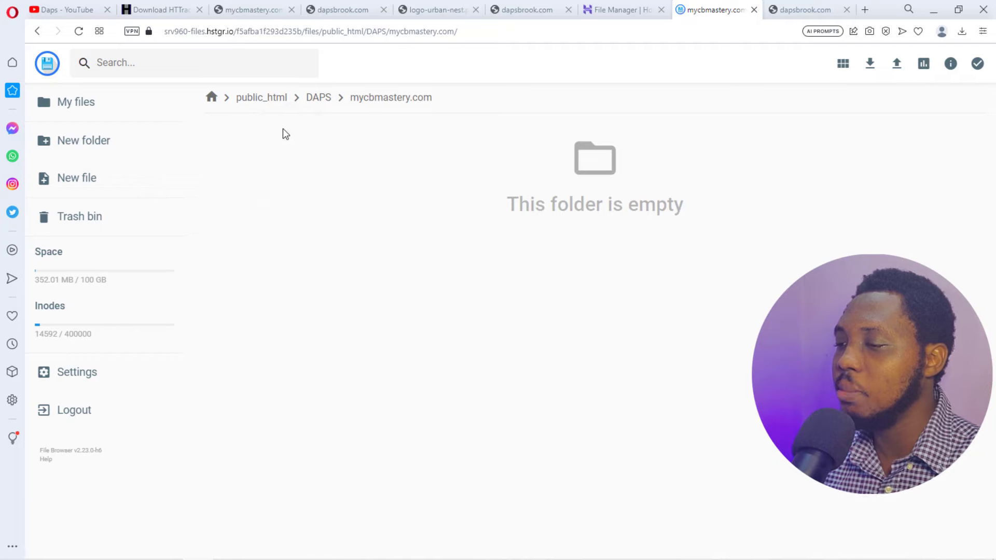
left_click(263, 100)
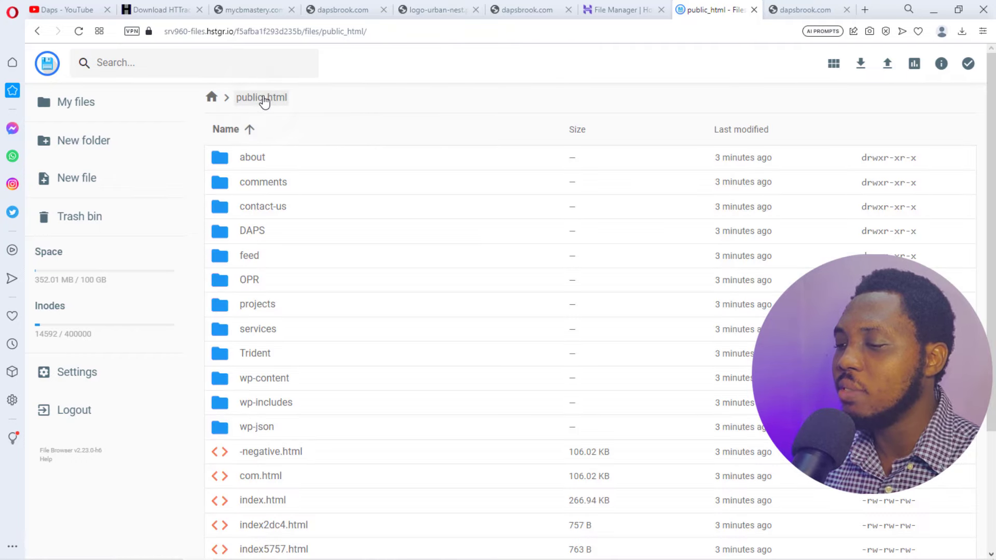
left_click(269, 234)
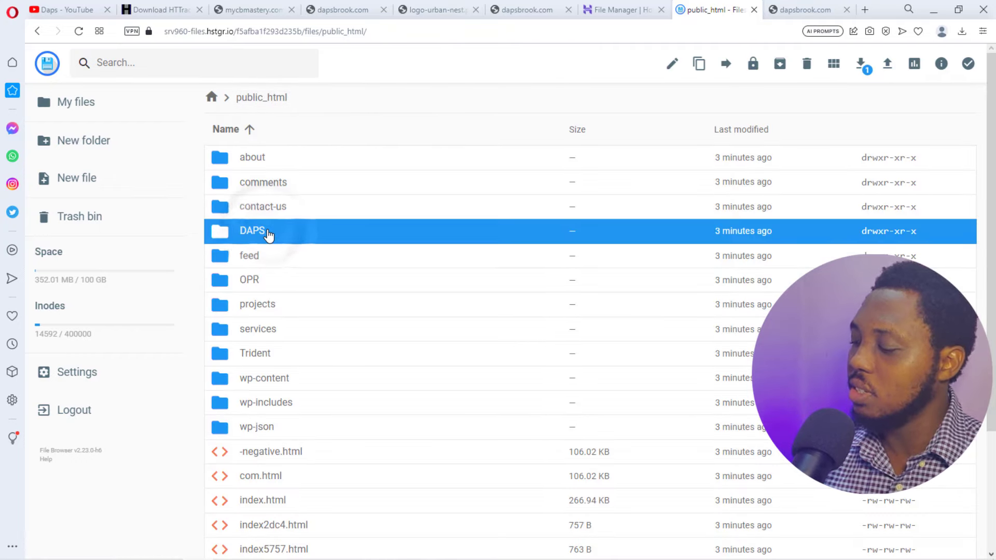
key("Delete")
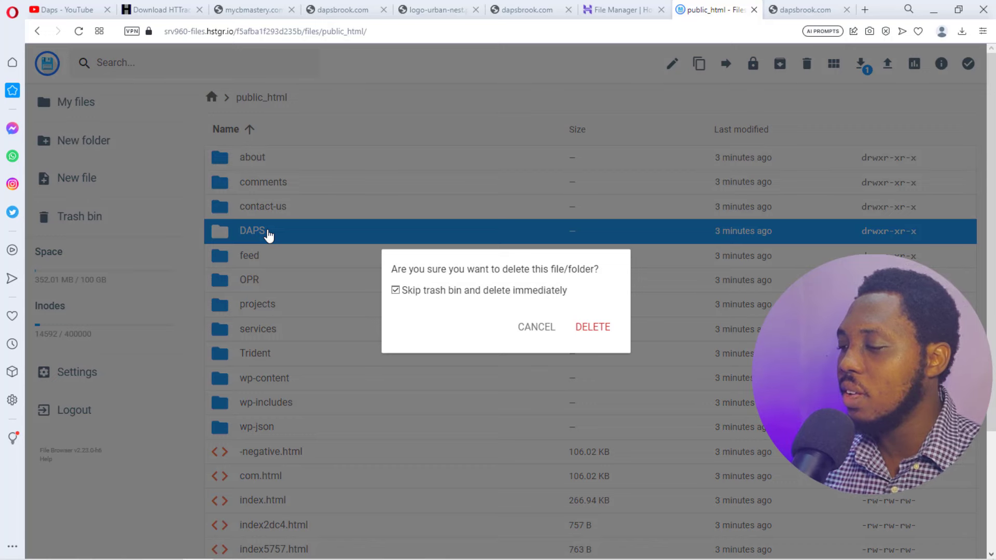
left_click(594, 328)
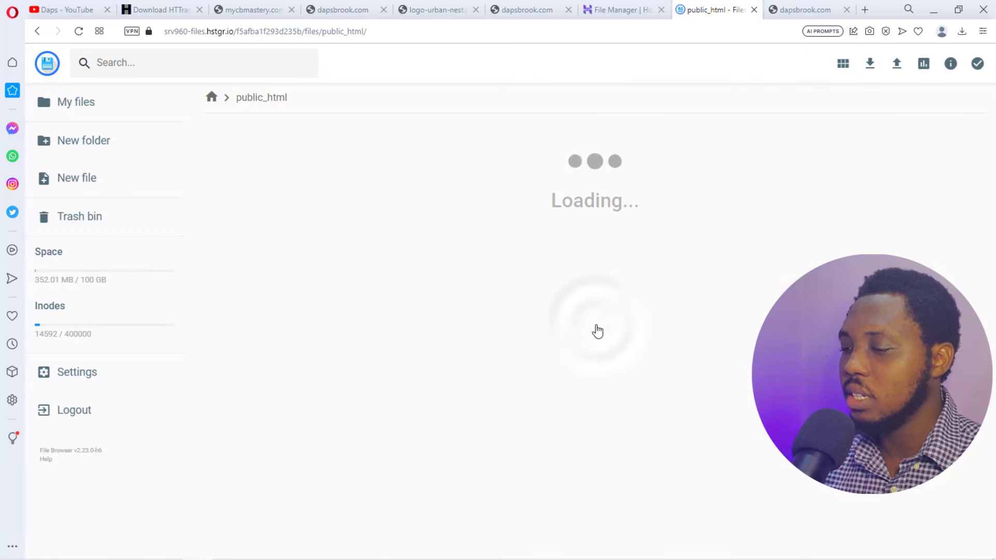
scroll(583, 326, "down", 3)
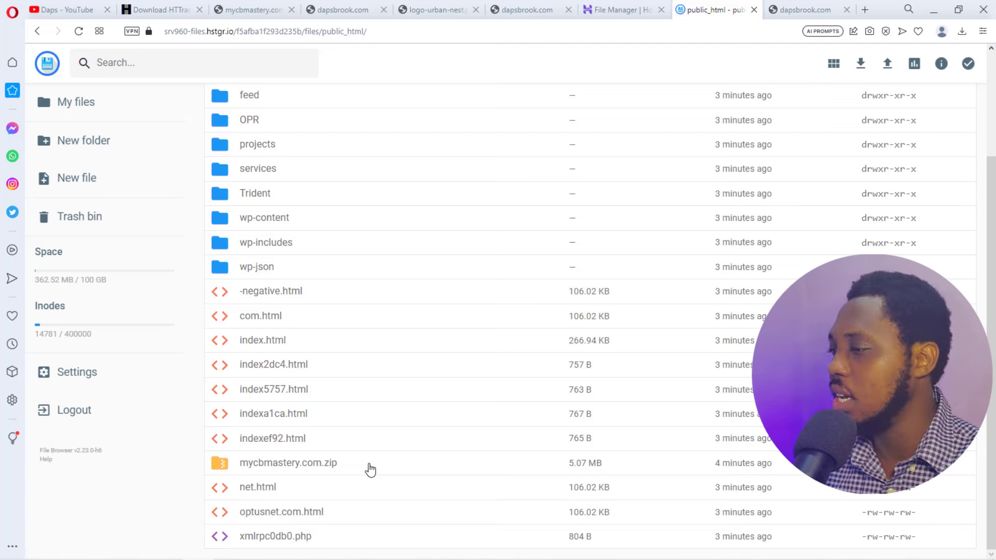
- Load dapsbrook.com at the domain root by removing DAPS/mycbmastery.com/ from the address
left_click(783, 10)
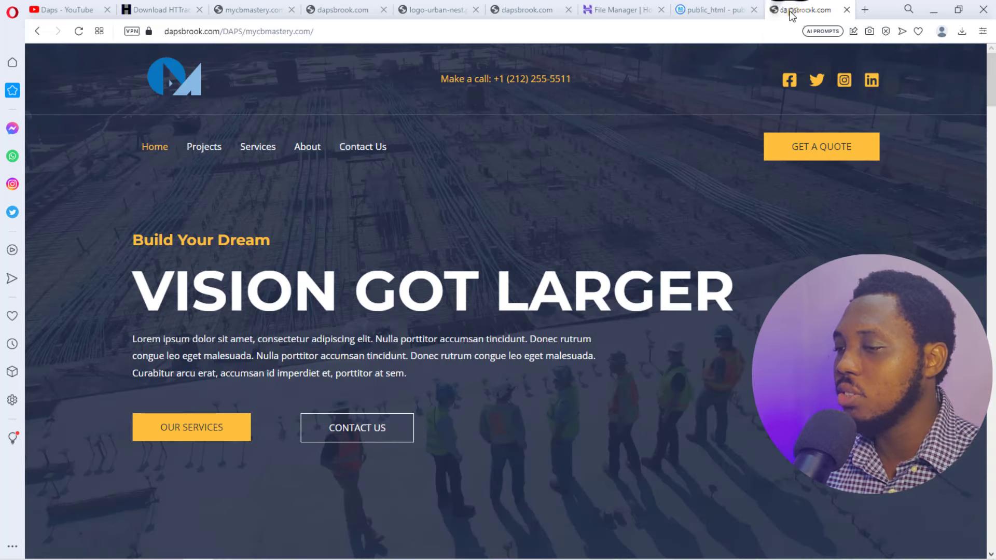
left_click_drag(325, 31, 225, 42)
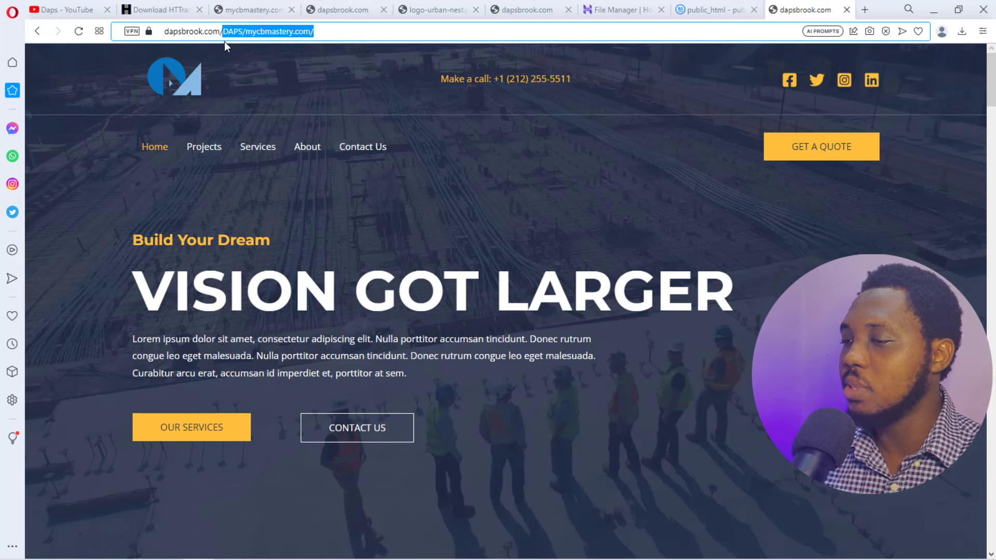
key("BackSpace")
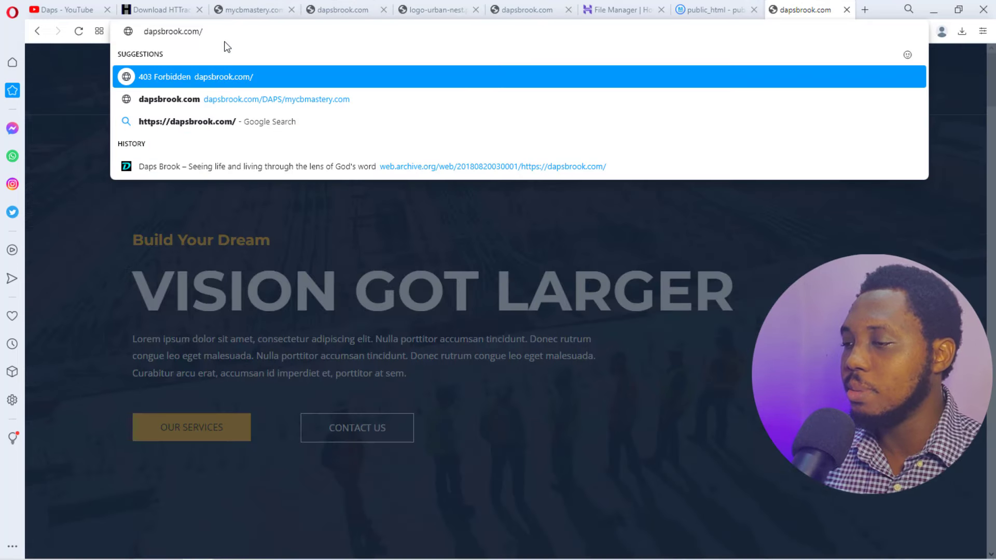
key("Return")
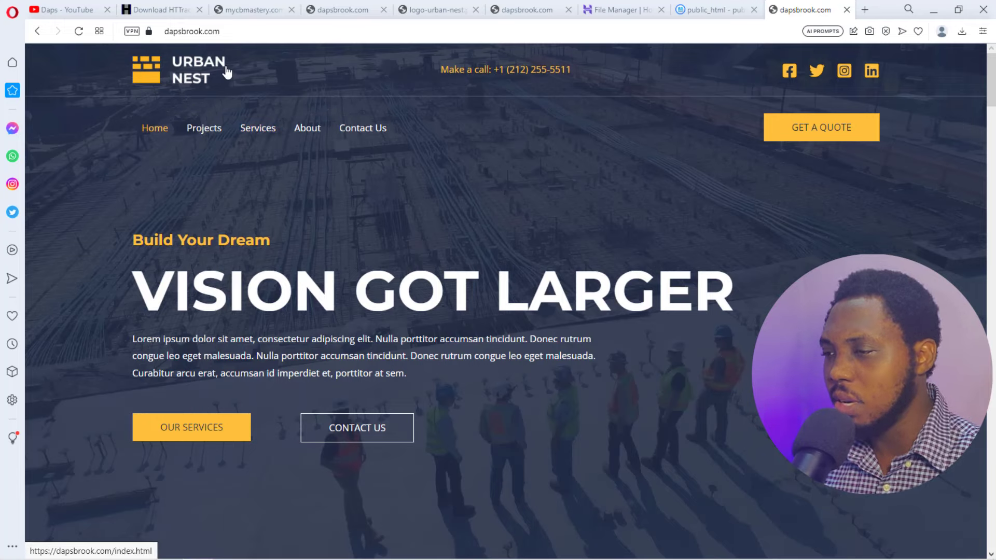
- Copy the dapsbrook.com address and load it in a new private window
left_click(188, 32)
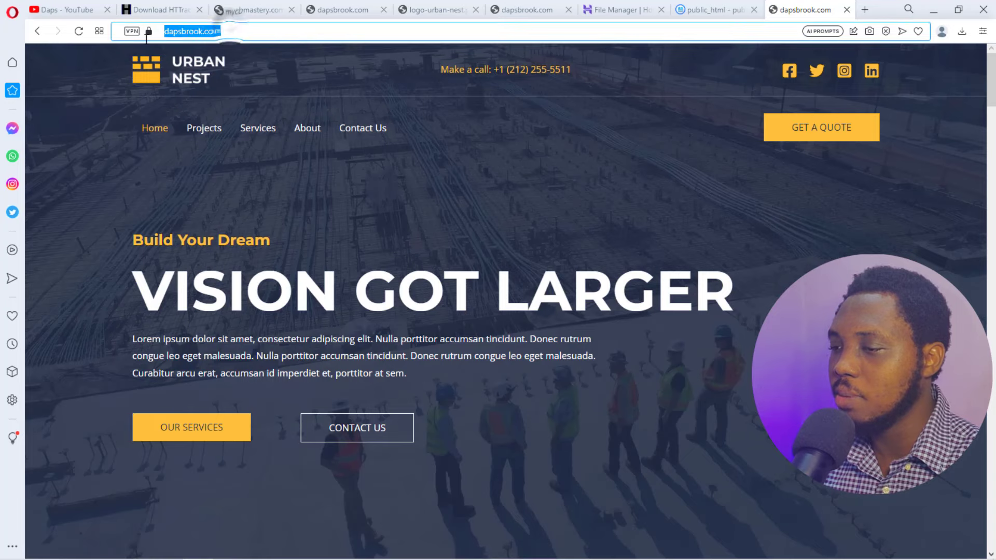
right_click(188, 31)
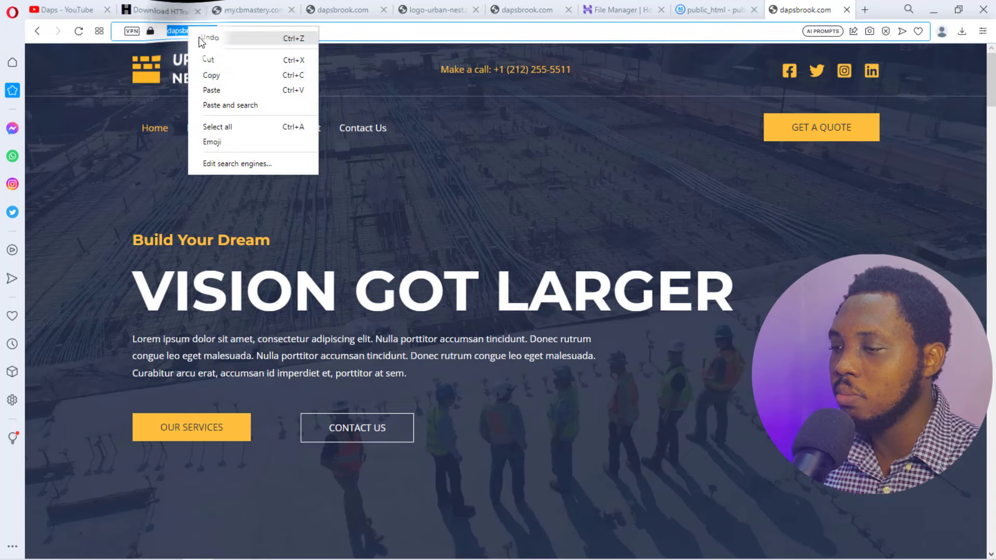
left_click(206, 78)
left_click(12, 11)
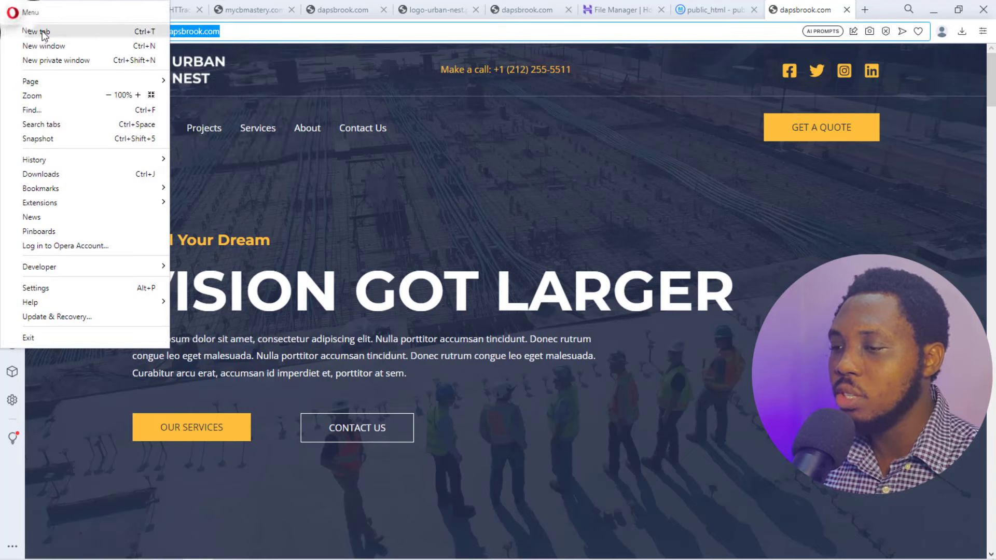
left_click(54, 61)
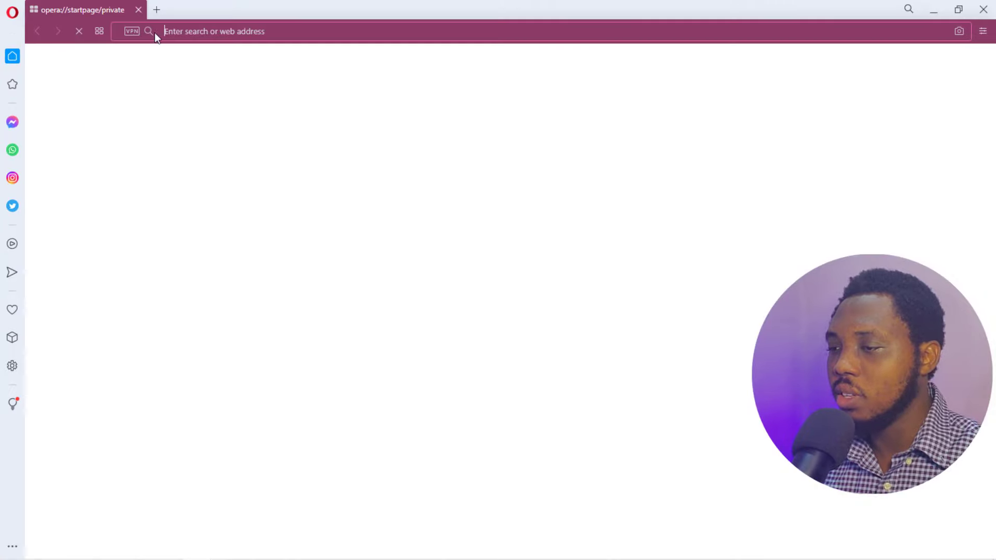
key("ctrl+v")
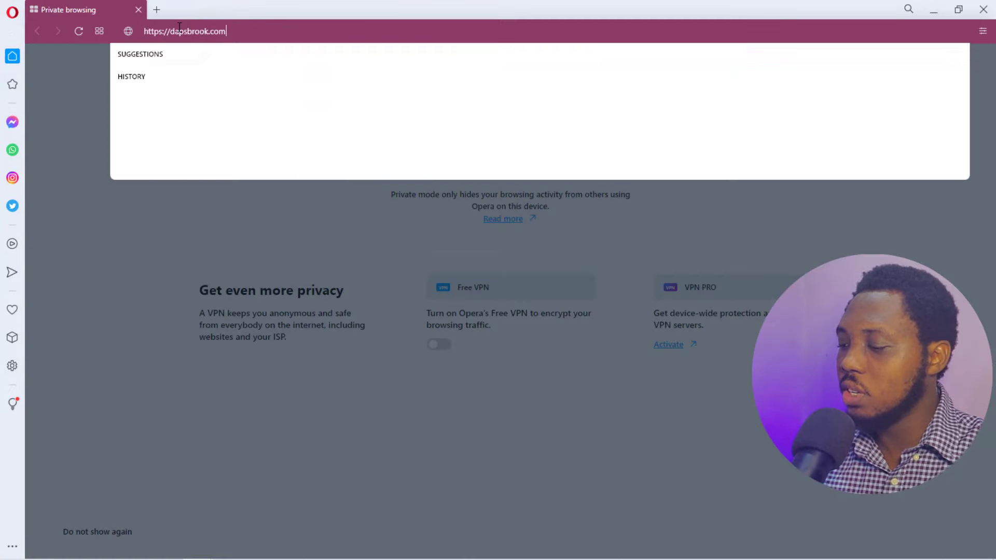
key("Return")
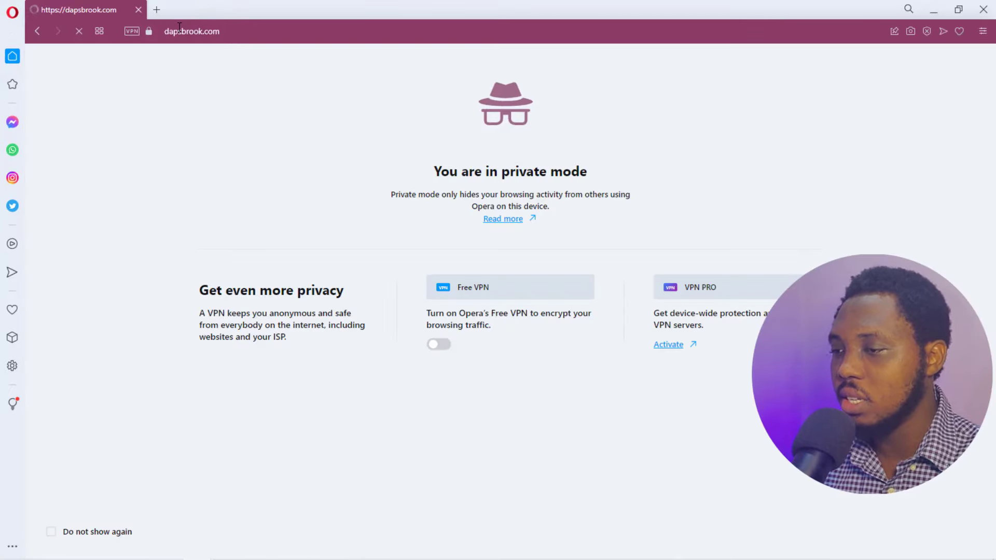